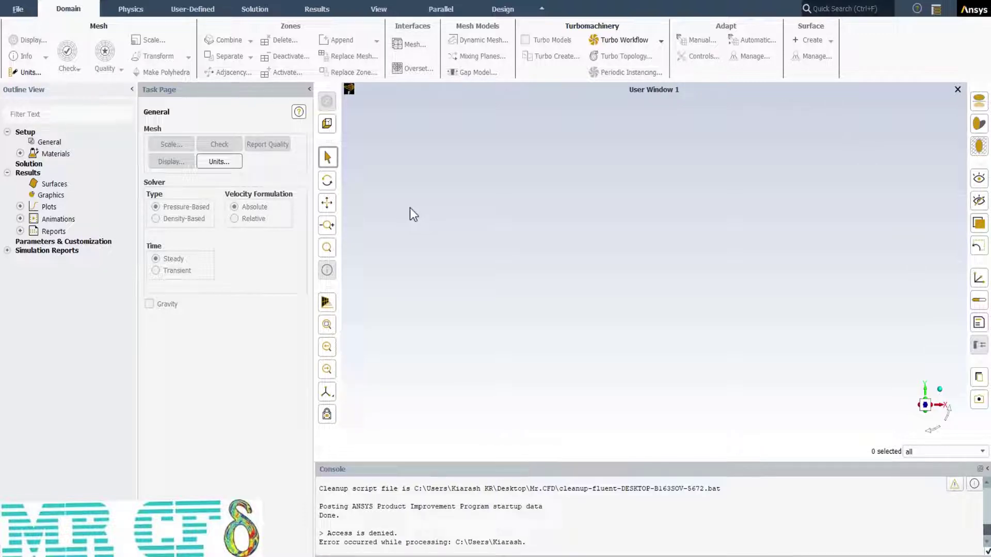
Step: Read the aircraft mesh file into Fluent through File > Read > Mesh
{"action": "left_click", "coordinate": [19, 9]}
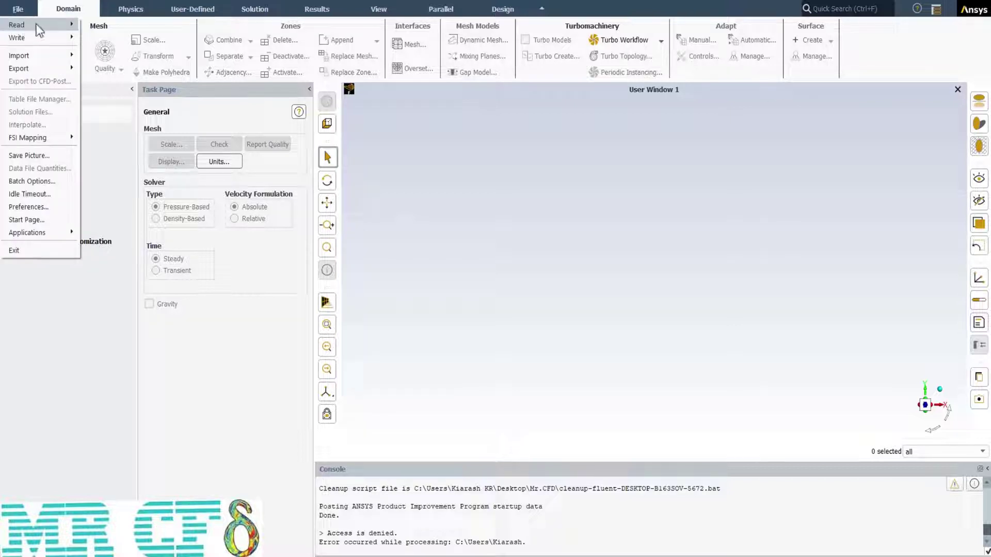
{"action": "left_click", "coordinate": [114, 30]}
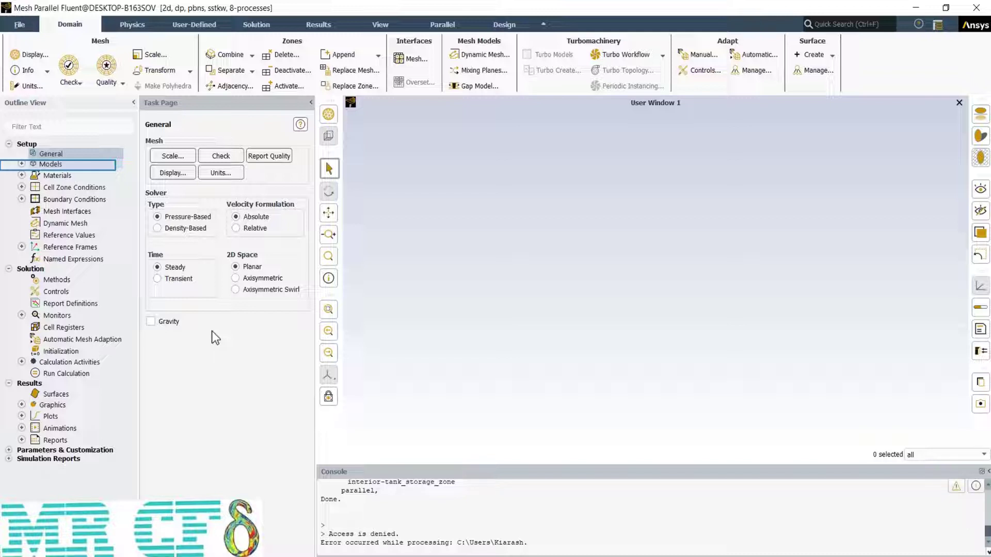
Step: Tick Energy Equation in the Energy model settings and confirm
{"action": "left_click", "coordinate": [21, 164]}
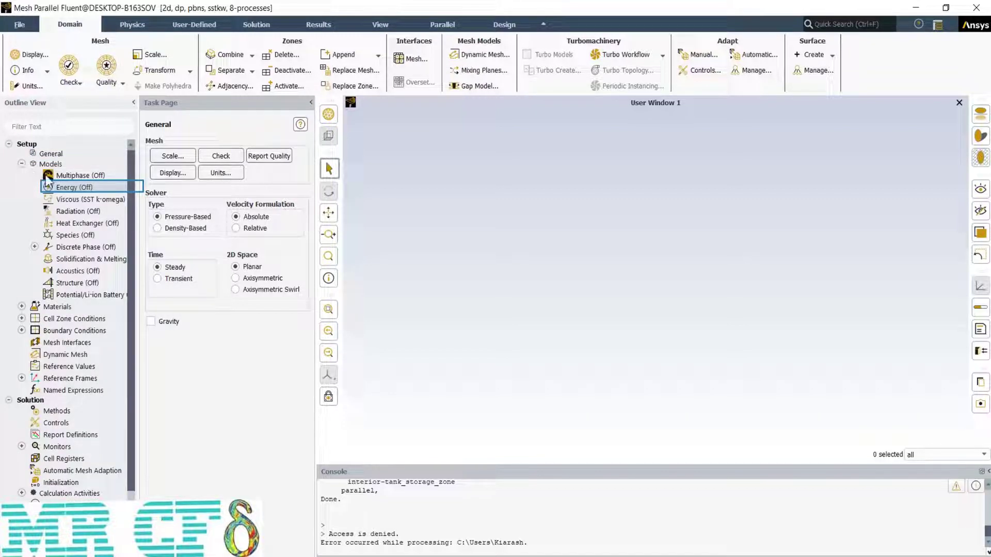
{"action": "double_click", "coordinate": [92, 192]}
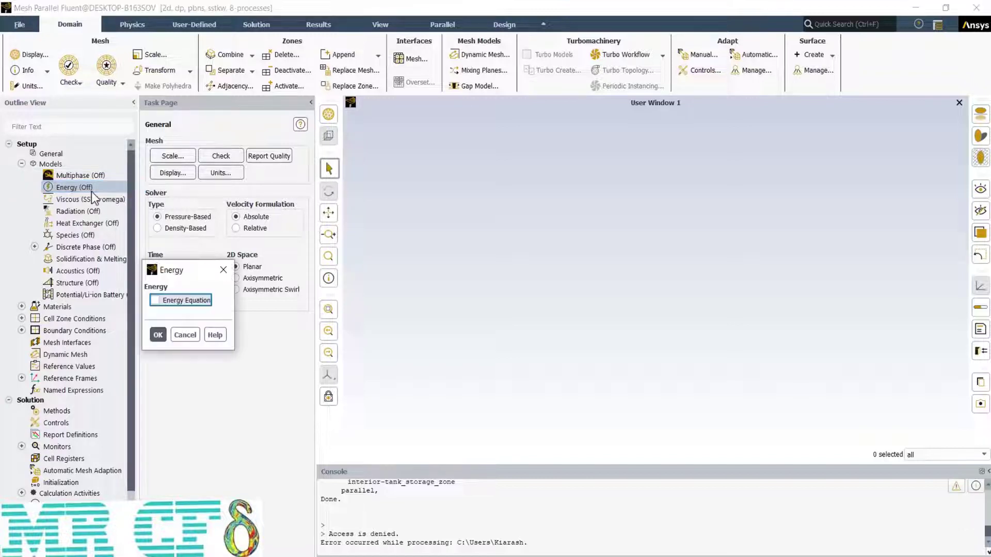
{"action": "left_click", "coordinate": [156, 302]}
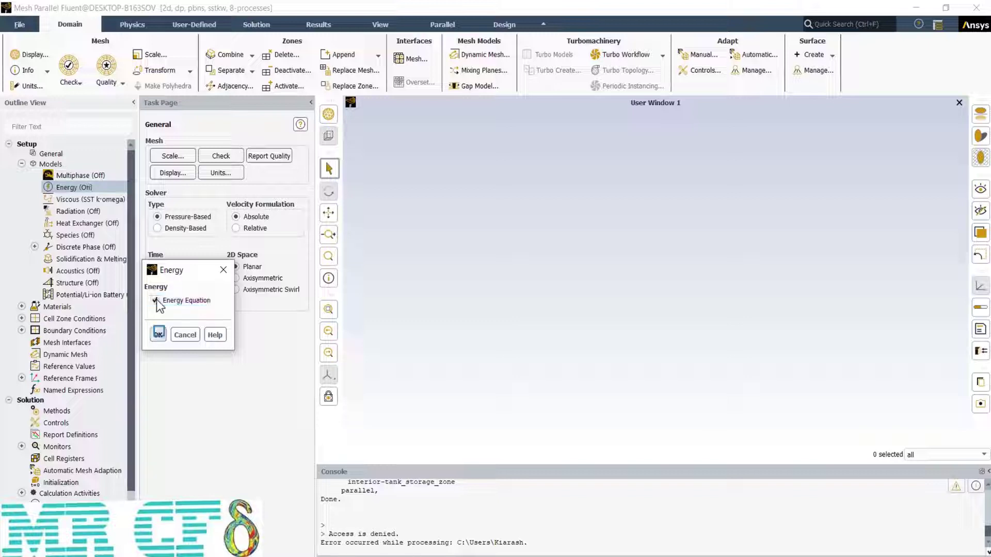
{"action": "left_click", "coordinate": [158, 334]}
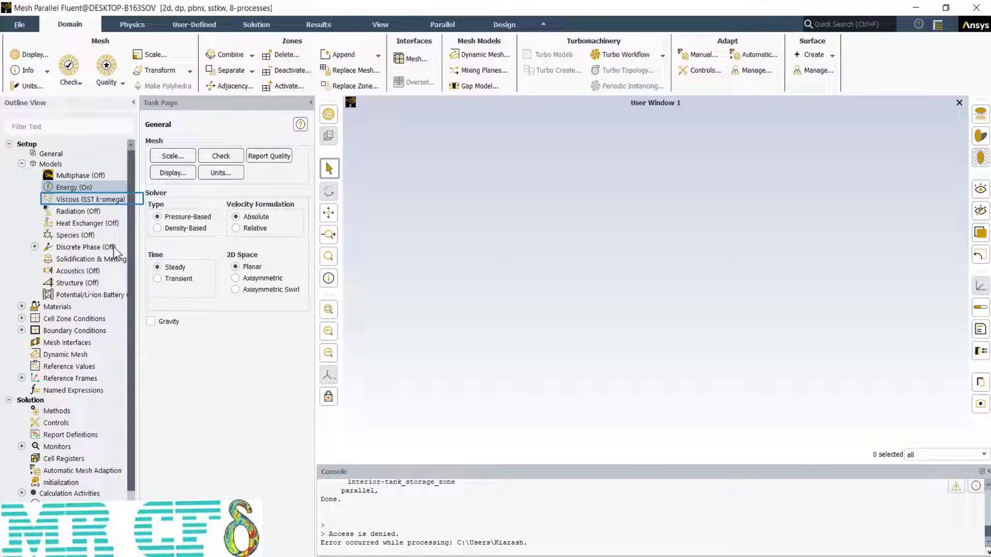
Step: Set the viscous model to Spalart-Allmaras (1 eqn) with Strain/Vorticity-Based production
{"action": "double_click", "coordinate": [89, 203]}
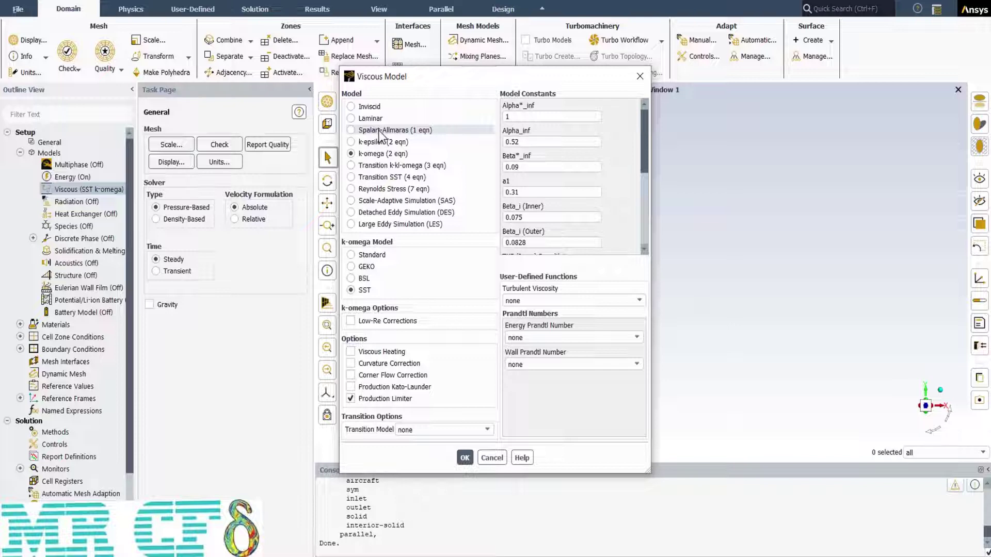
{"action": "left_click", "coordinate": [380, 132]}
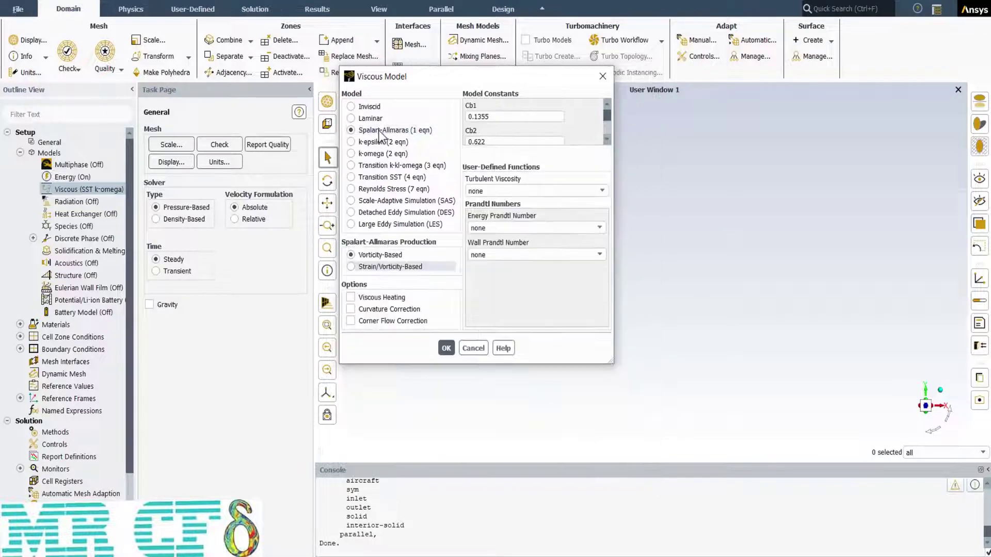
{"action": "left_click", "coordinate": [367, 270]}
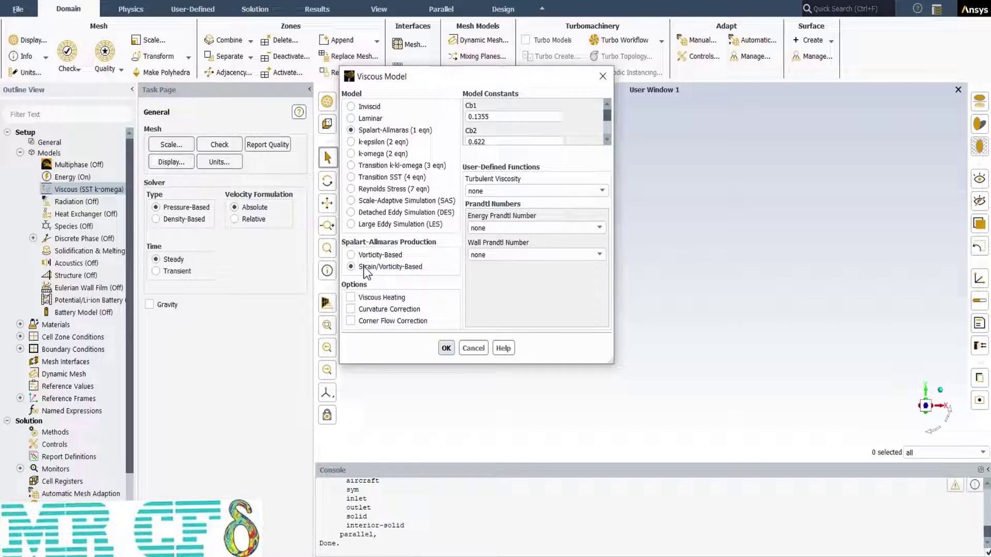
{"action": "left_click", "coordinate": [446, 348]}
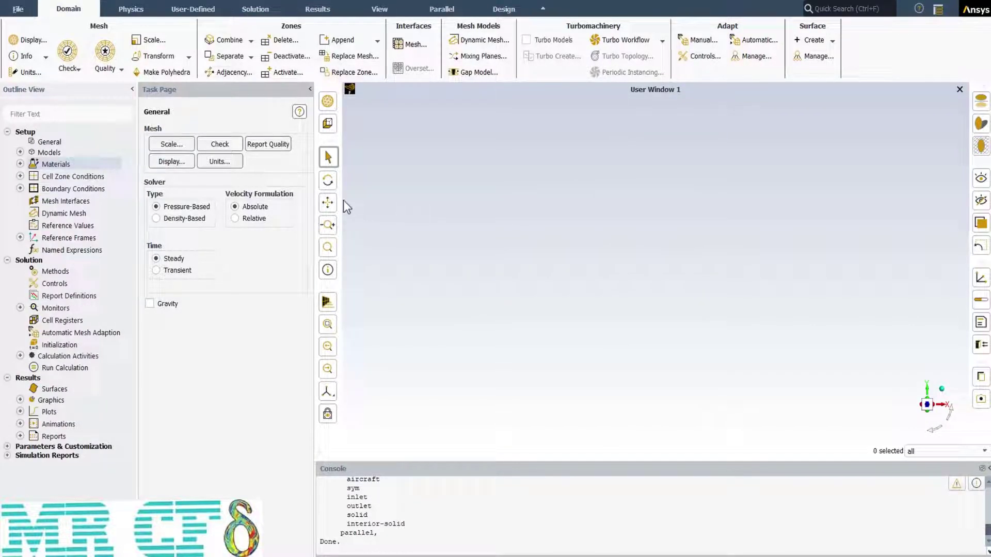
Step: Edit the air material to use ideal-gas density and Sutherland viscosity
{"action": "left_click", "coordinate": [20, 164]}
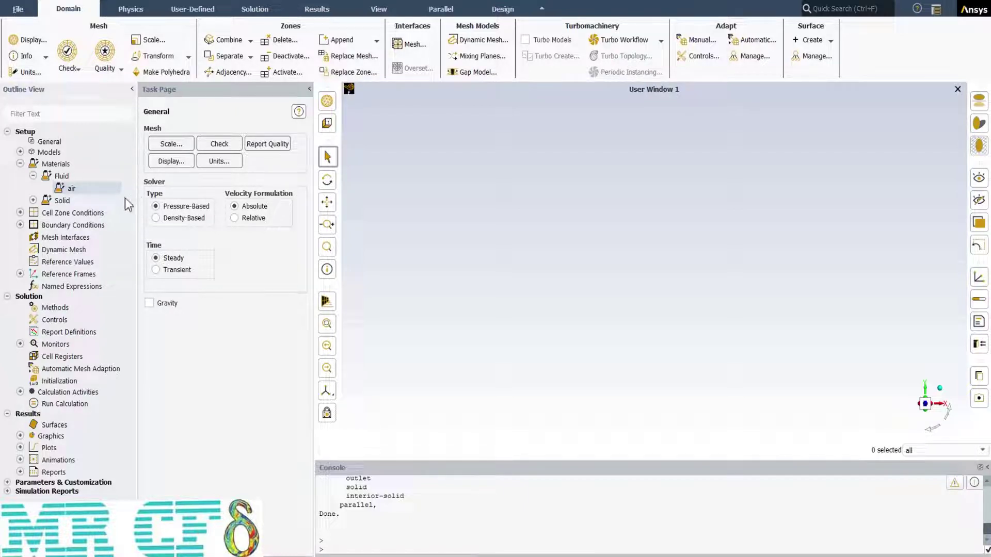
{"action": "right_click", "coordinate": [76, 188]}
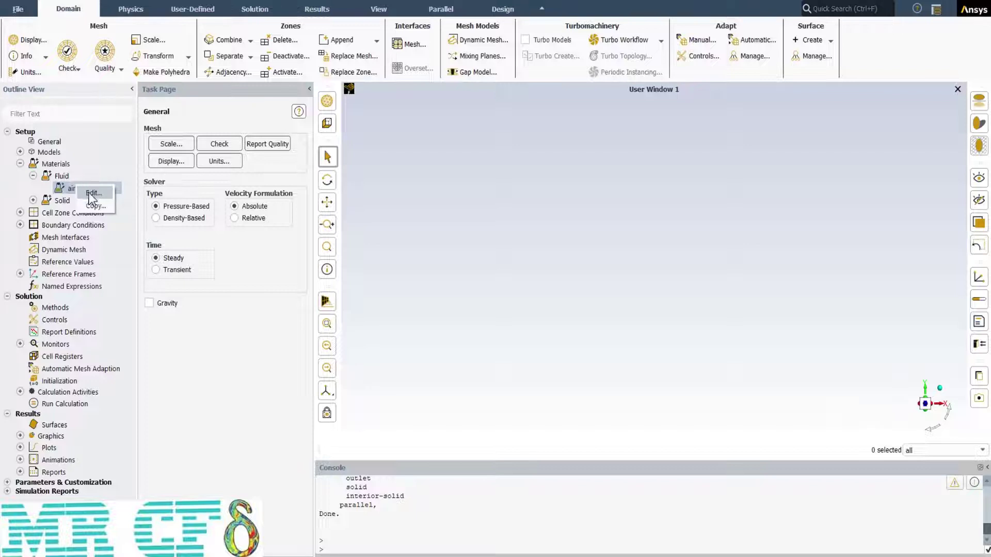
{"action": "left_click", "coordinate": [92, 193]}
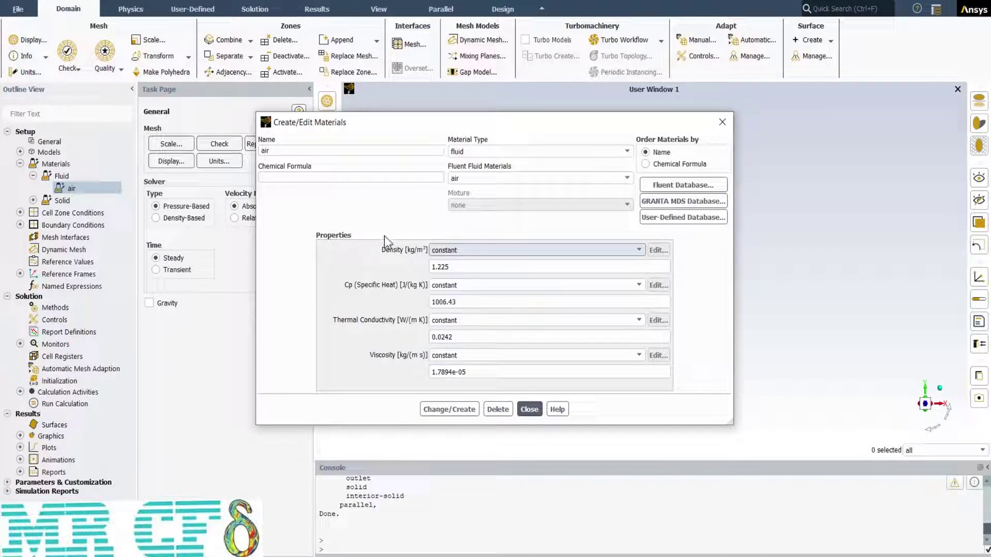
{"action": "left_click", "coordinate": [474, 250]}
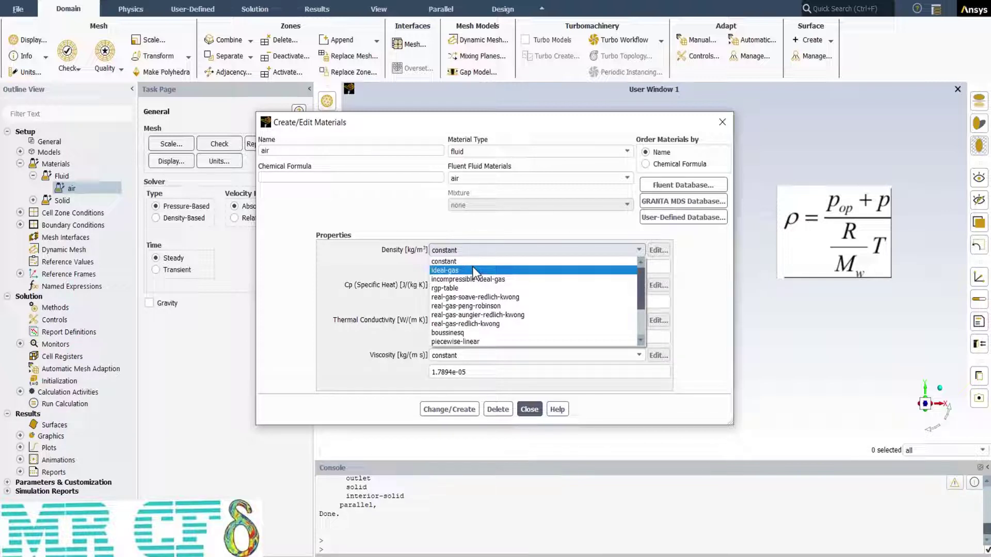
{"action": "left_click", "coordinate": [473, 269]}
{"action": "left_click", "coordinate": [623, 358]}
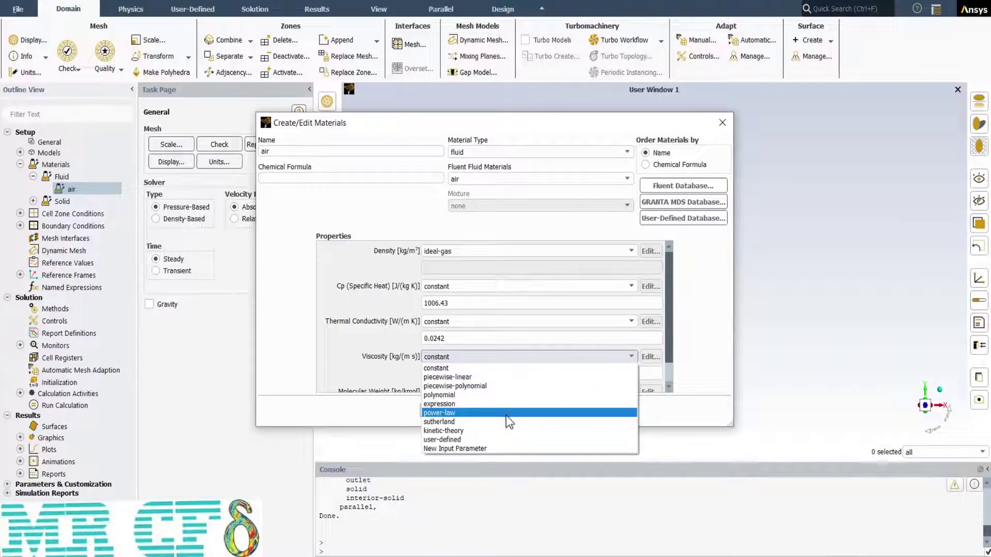
{"action": "left_click", "coordinate": [444, 422]}
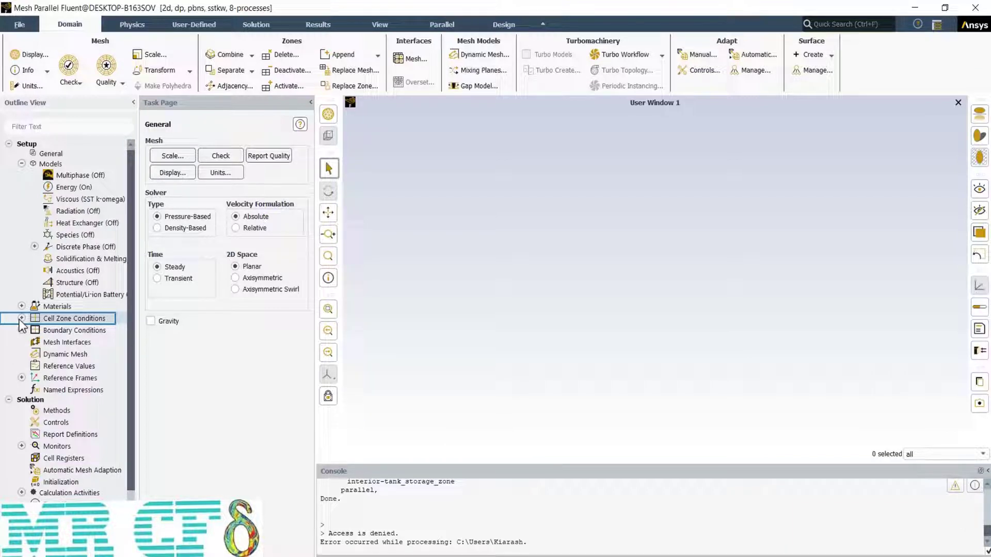
Step: Verify the solid fluid zone uses air, then show the boundary-condition zone list
{"action": "left_click", "coordinate": [21, 318]}
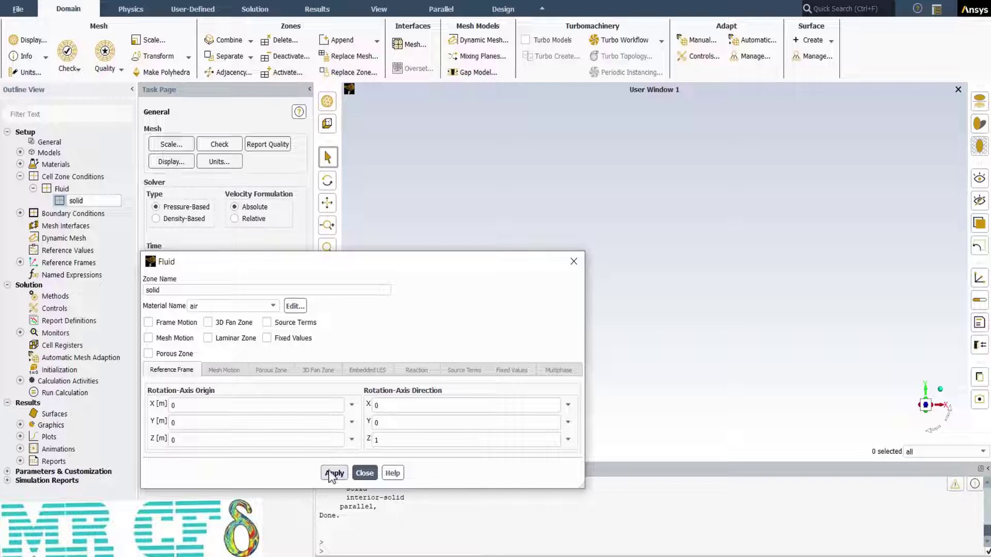
{"action": "left_click", "coordinate": [365, 474]}
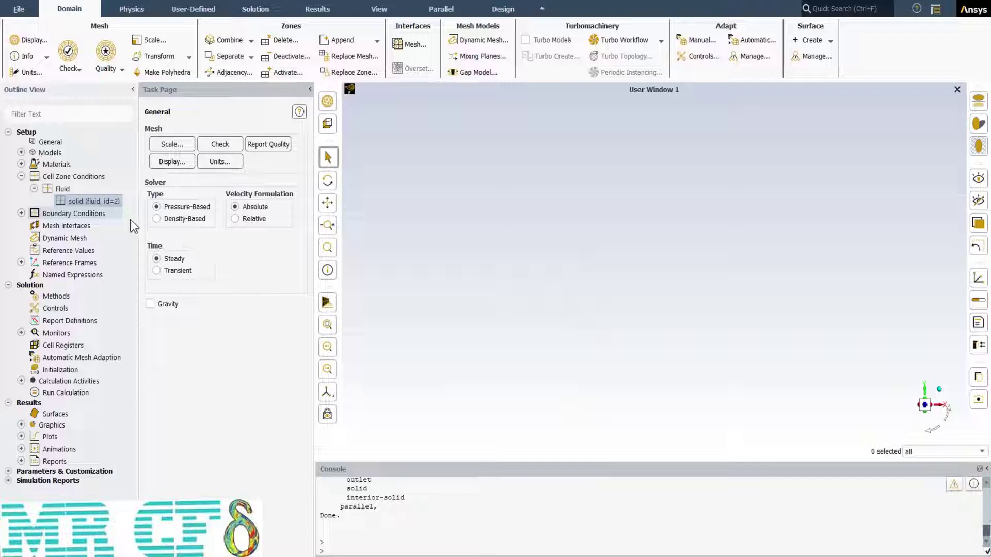
{"action": "left_click", "coordinate": [108, 213]}
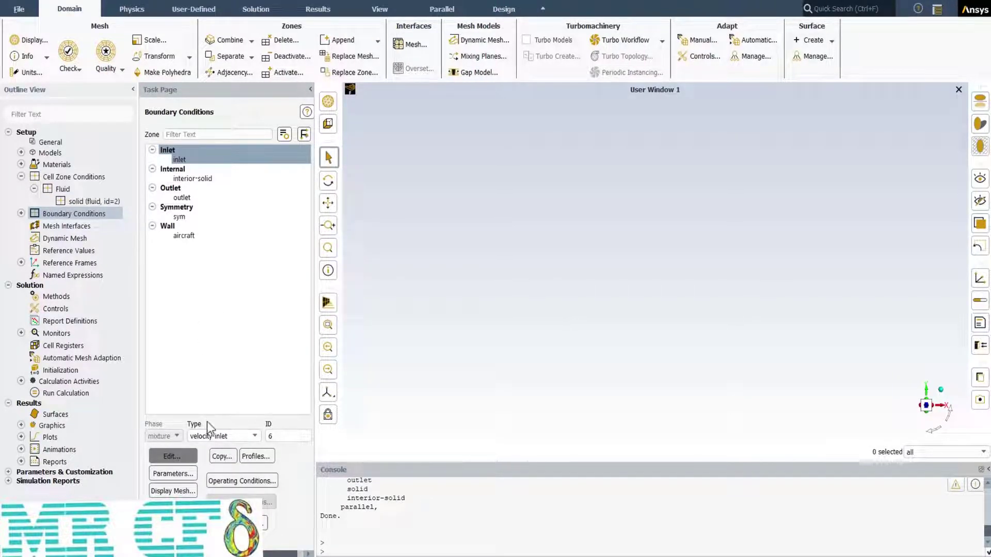
Step: Give the inlet velocity components X 445.7283 and Y 15.56517 m/s, then open the outlet settings
{"action": "left_click", "coordinate": [175, 456]}
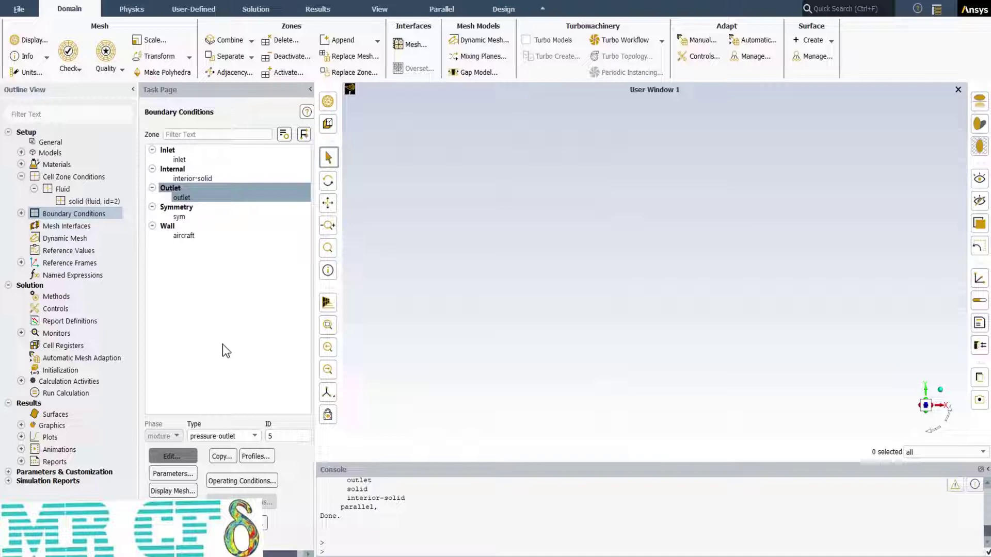
{"action": "left_click", "coordinate": [173, 456]}
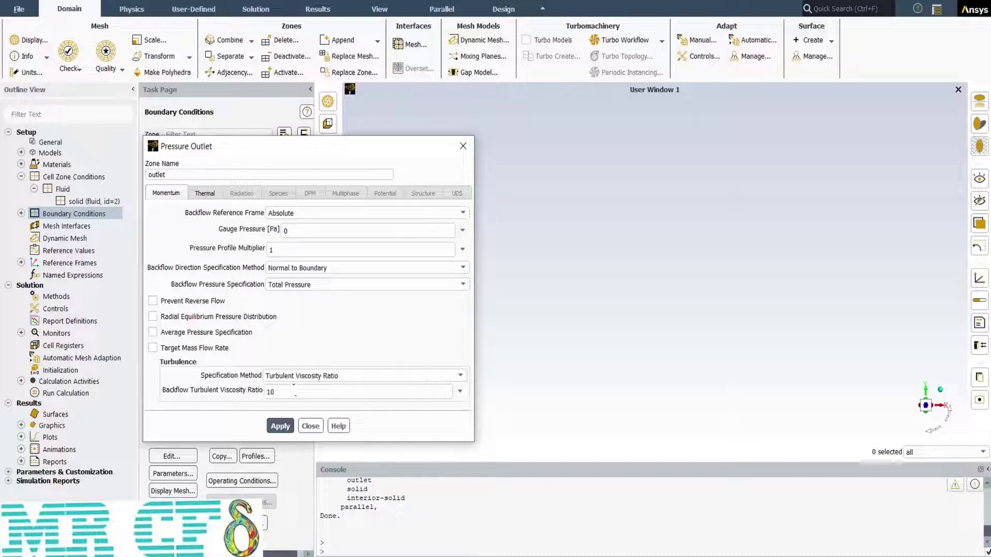
Step: Review the outlet's thermal settings, then open the aircraft wall's boundary conditions
{"action": "left_click", "coordinate": [205, 193]}
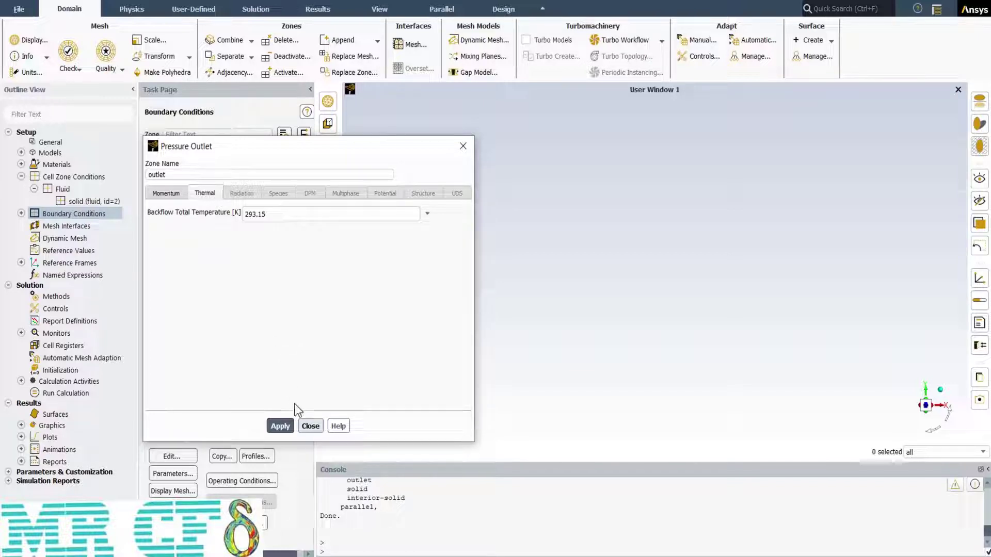
{"action": "left_click", "coordinate": [310, 426]}
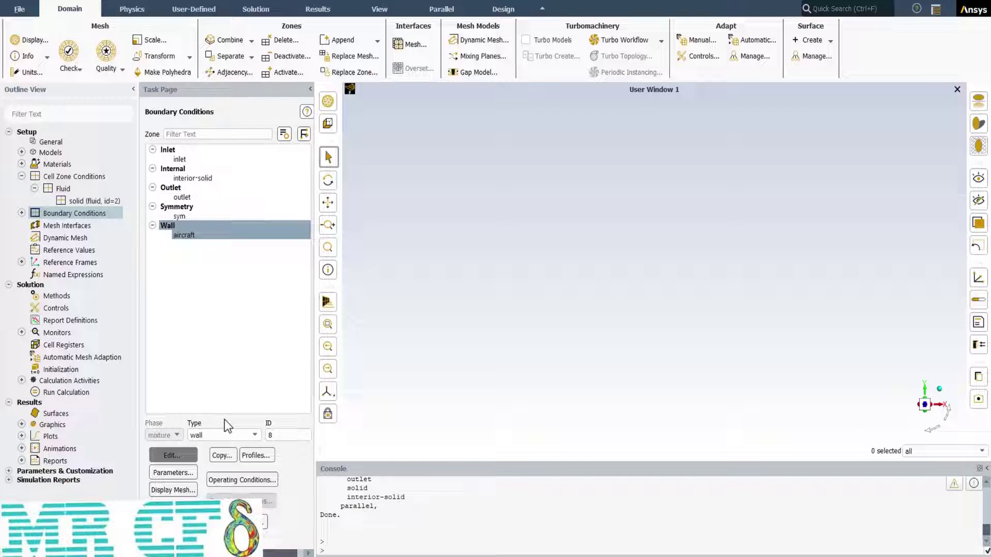
{"action": "left_click", "coordinate": [188, 455]}
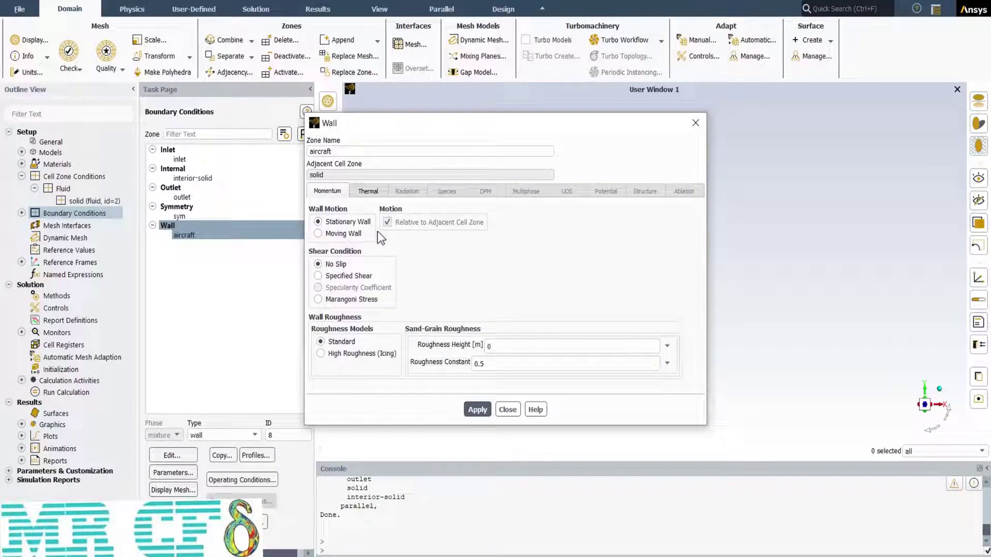
Step: Apply the aircraft wall with 0 heat flux and aluminum, then show the Reference Values
{"action": "left_click", "coordinate": [376, 193]}
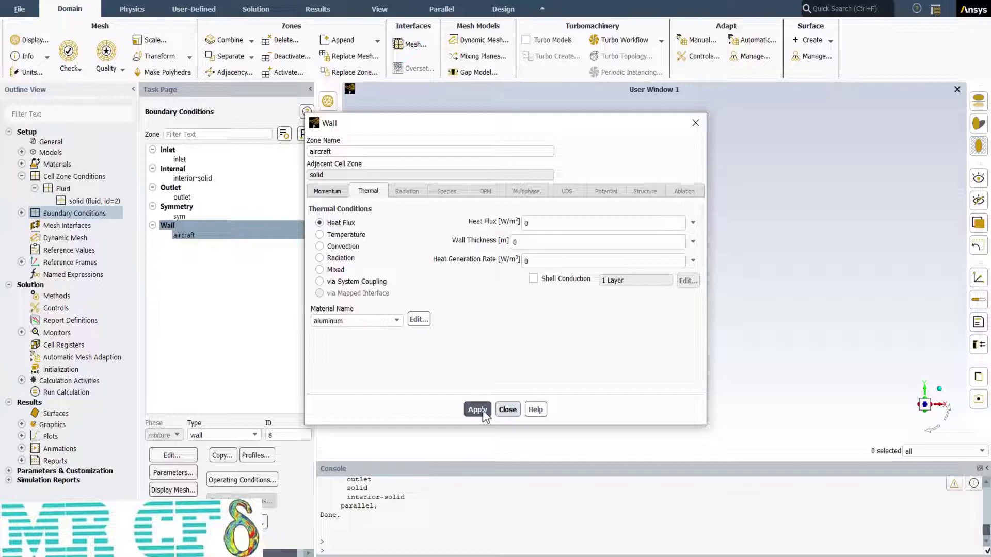
{"action": "left_click", "coordinate": [507, 410]}
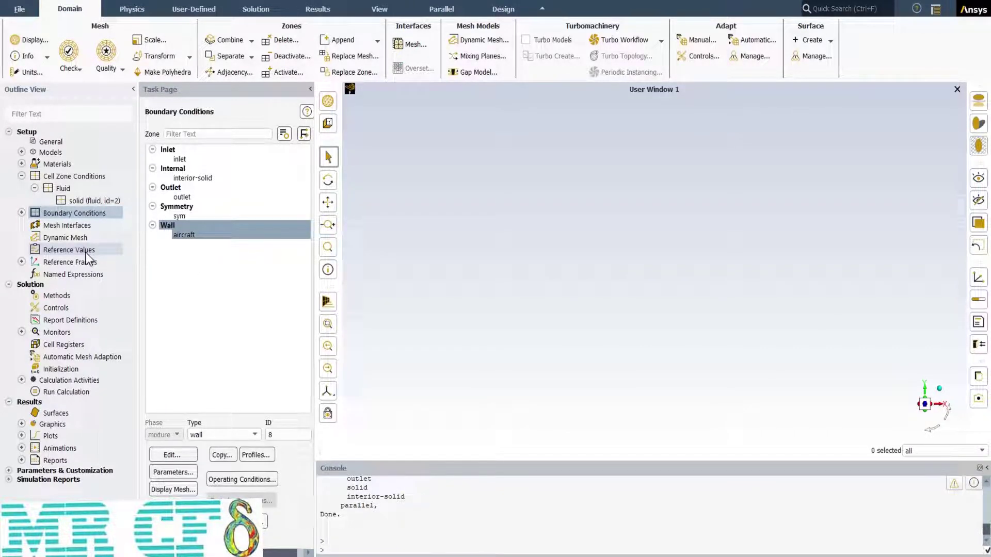
{"action": "left_click", "coordinate": [69, 251]}
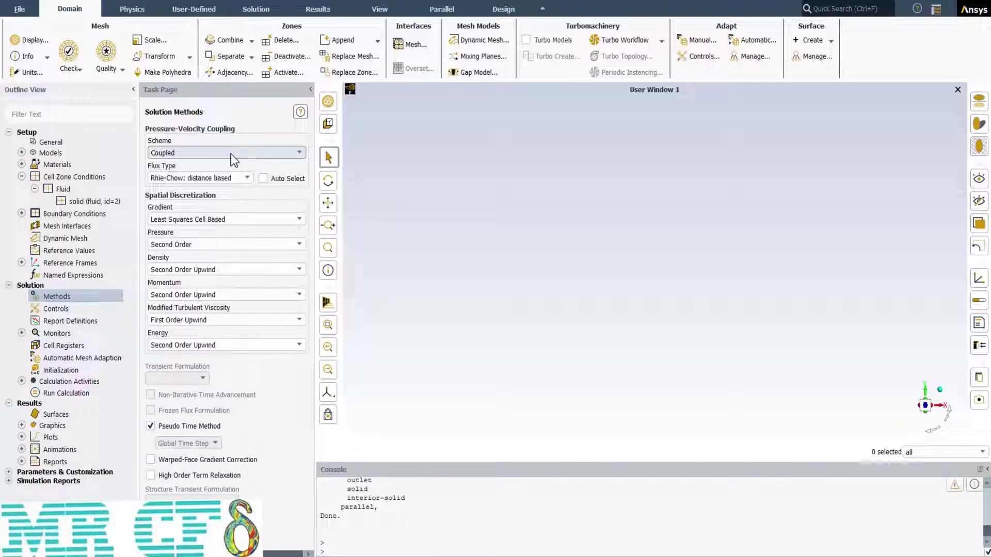
Step: Keep the Coupled pressure-velocity scheme and review the modified turbulent viscosity discretization
{"action": "left_click", "coordinate": [231, 153]}
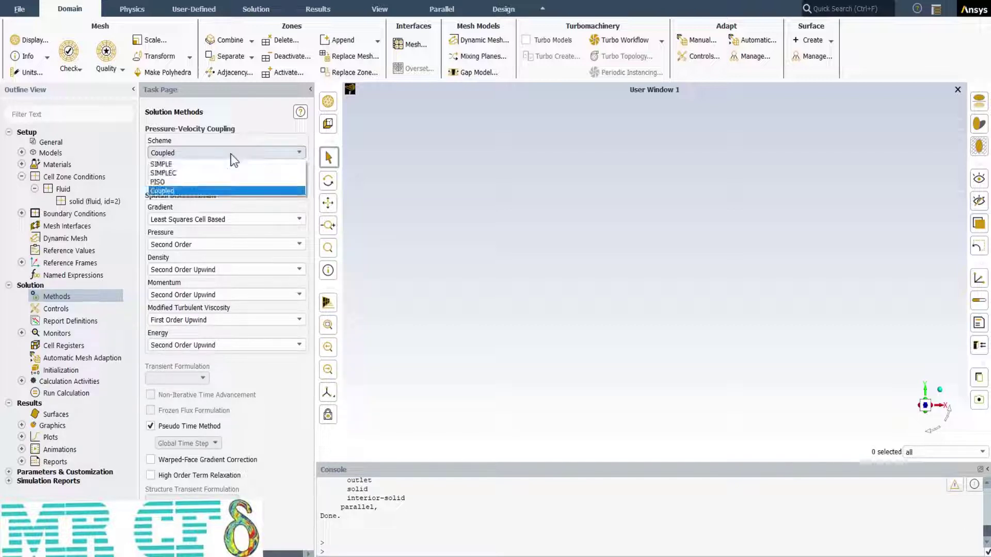
{"action": "left_click", "coordinate": [191, 191]}
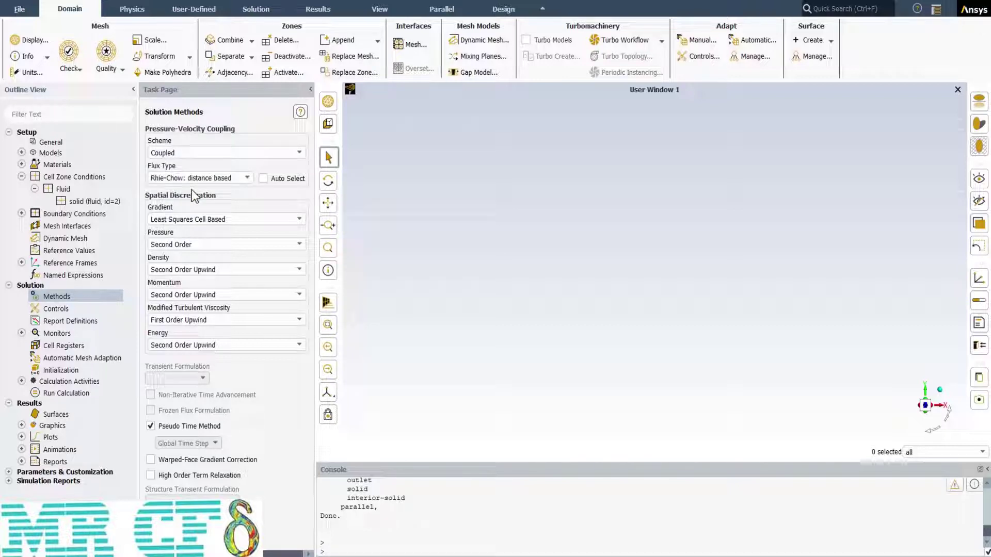
{"action": "left_click", "coordinate": [182, 320]}
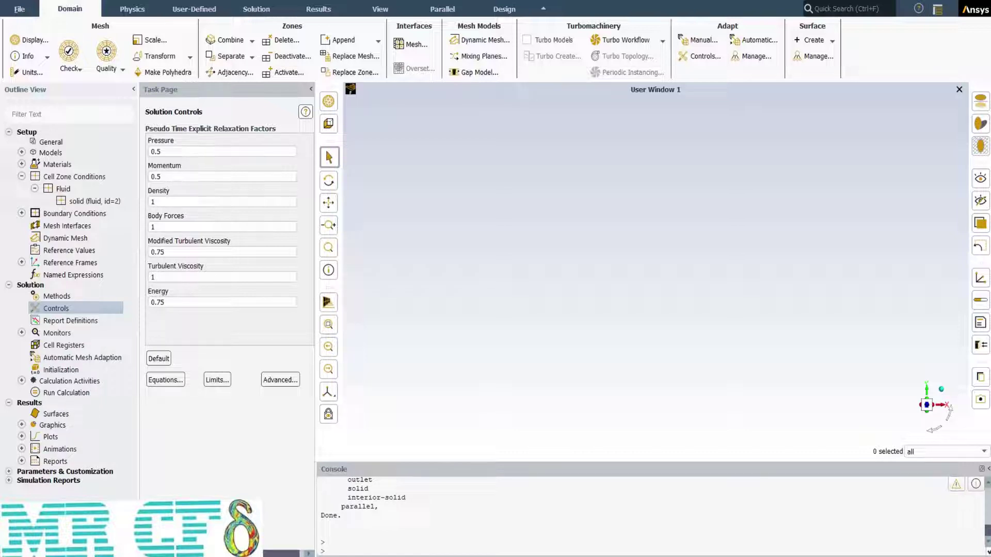
Step: Change the Pressure relaxation factor to 0.3 and start entering the Momentum factor
{"action": "double_click", "coordinate": [181, 150]}
{"action": "type", "text": "0.3"}
{"action": "double_click", "coordinate": [186, 177]}
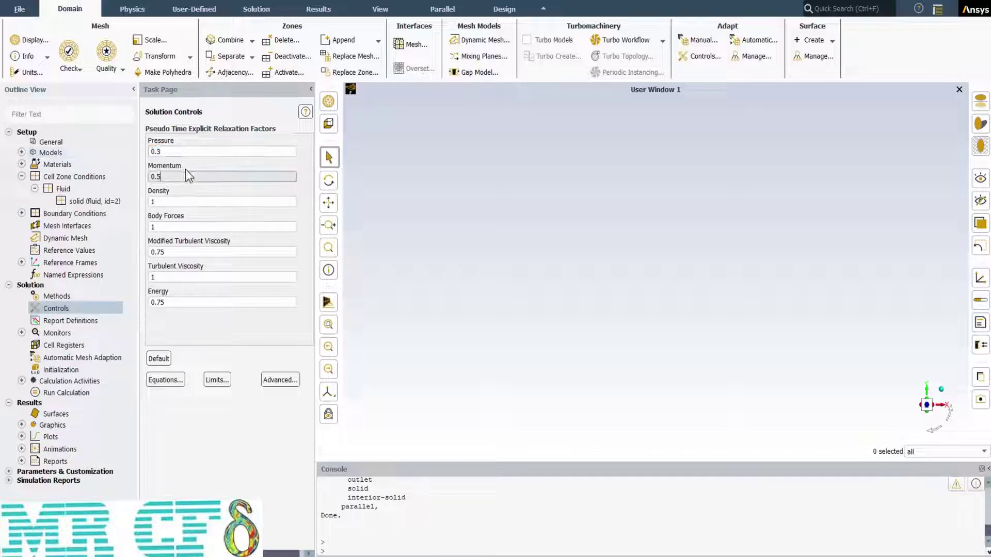
{"action": "type", "text": "0."}
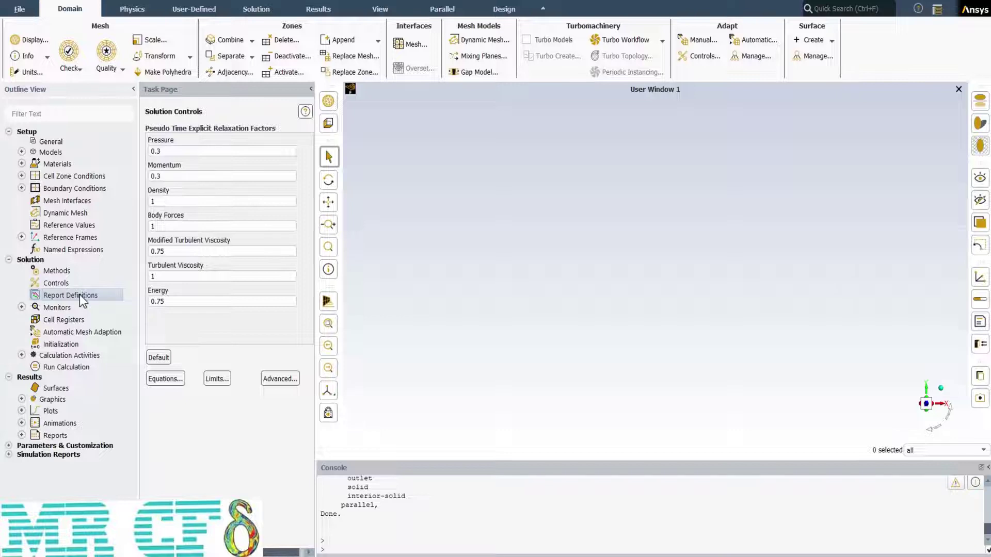
Step: Bring up the Report Definitions shortcut menu to add a new report
{"action": "right_click", "coordinate": [79, 295]}
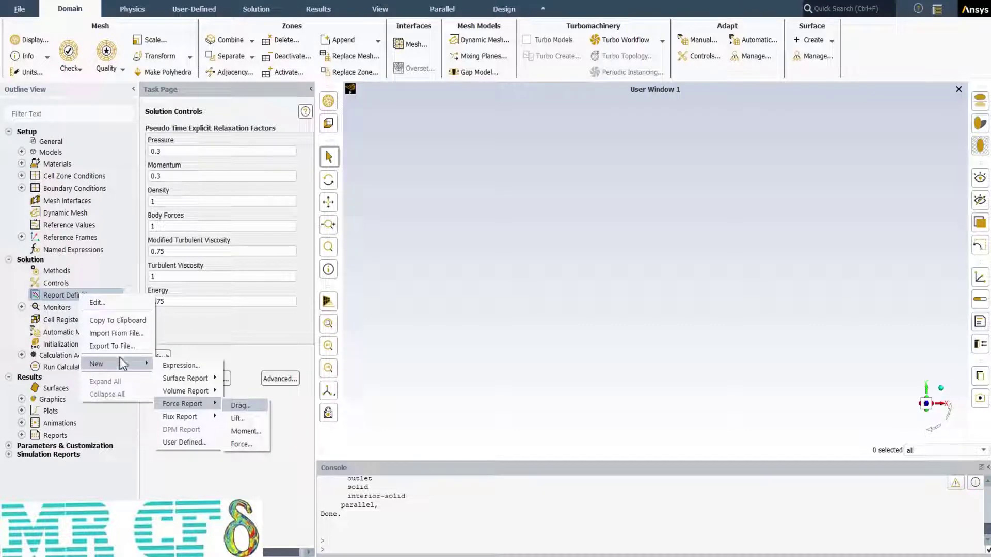
Step: Create drag force report 'drag' on the aircraft zone, force vector 0.99939, 0.03489, 0
{"action": "left_click", "coordinate": [244, 407]}
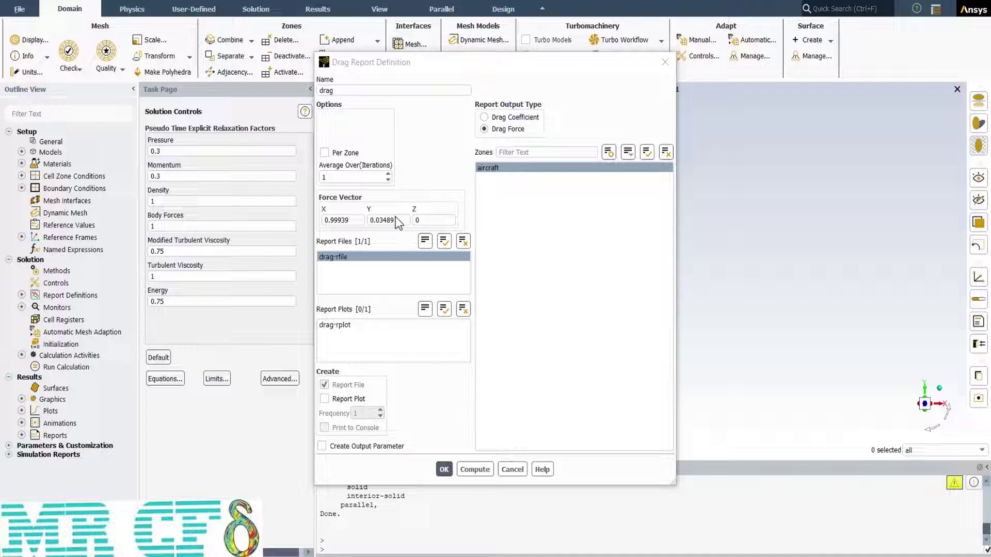
{"action": "left_click", "coordinate": [444, 469]}
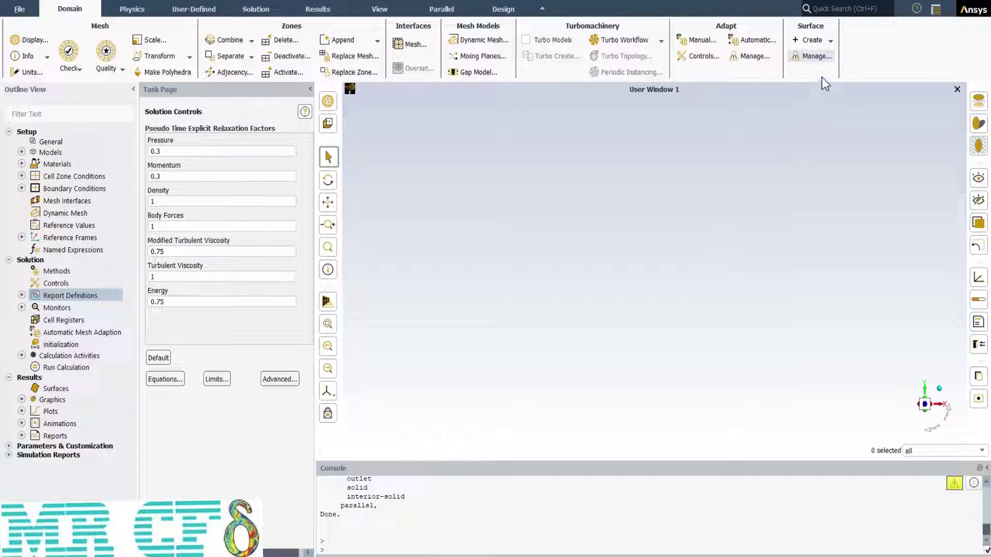
Step: Define point surface point-4 at x 3.5 m, y 1.5 m, z 0 m
{"action": "left_click", "coordinate": [823, 41]}
{"action": "left_click", "coordinate": [808, 97]}
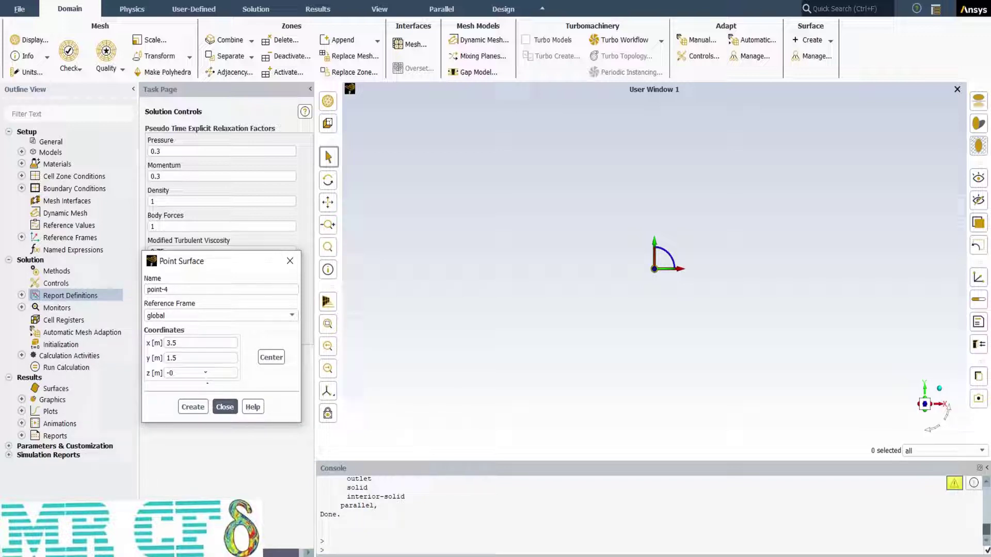
{"action": "left_click", "coordinate": [225, 406]}
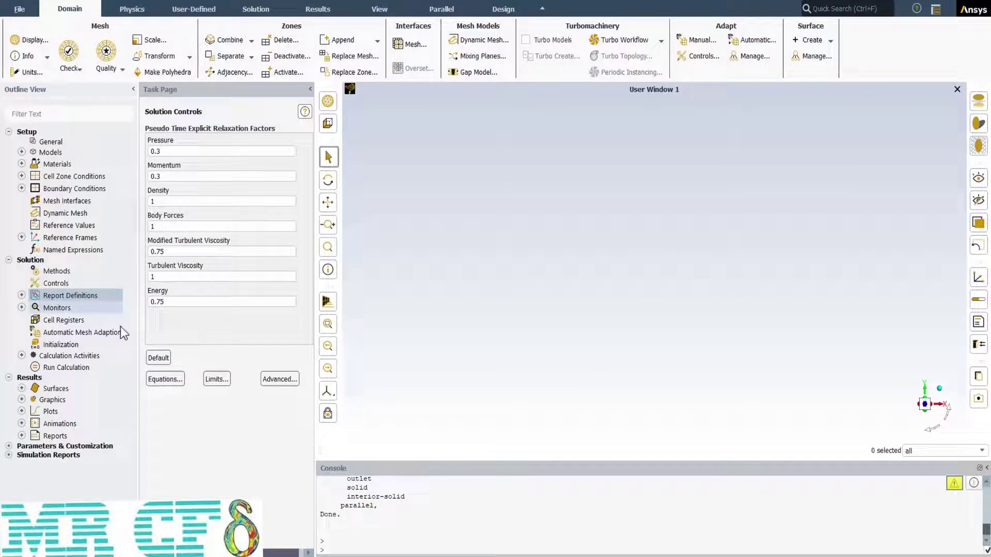
Step: Create vertex-average Velocity Magnitude report 'vel' on point-4 with report file and plot
{"action": "right_click", "coordinate": [82, 298]}
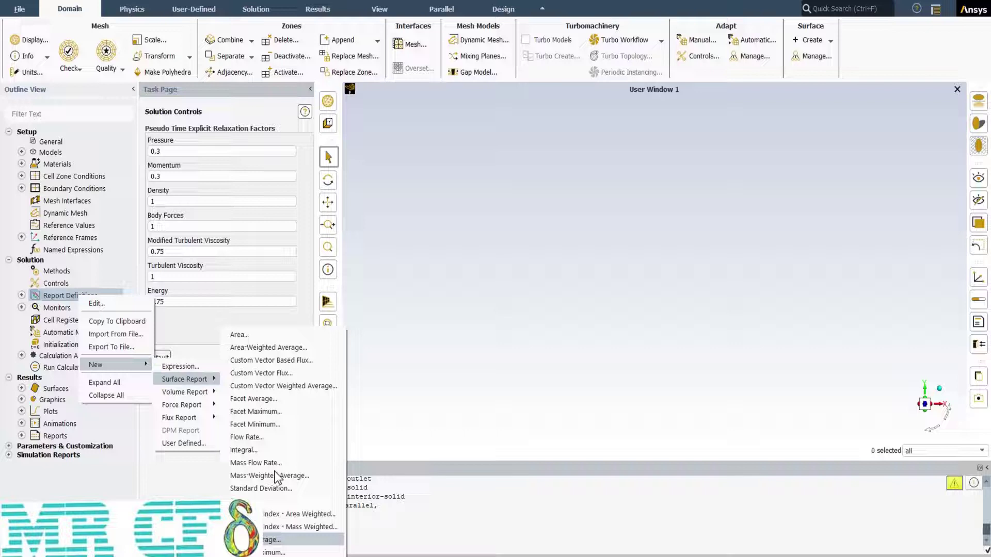
{"action": "left_click", "coordinate": [266, 540]}
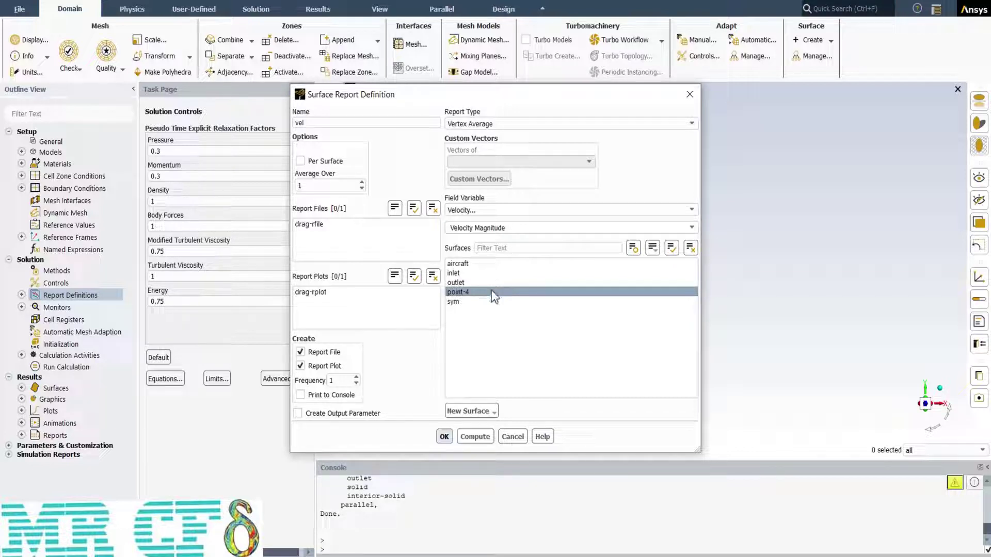
{"action": "left_click", "coordinate": [444, 437]}
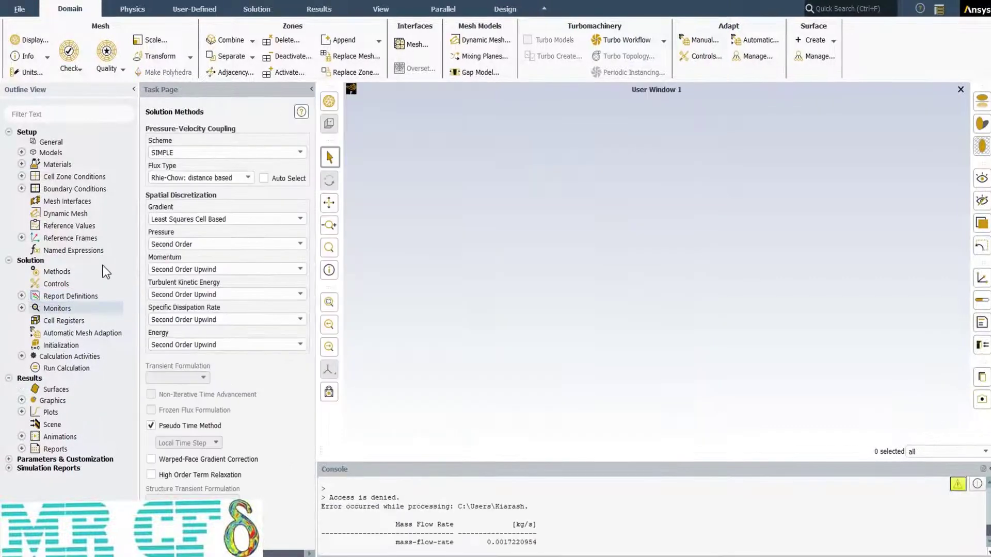
Step: Accept residual monitors with absolute criteria 0.001, and 1e-06 for energy
{"action": "left_click", "coordinate": [22, 308]}
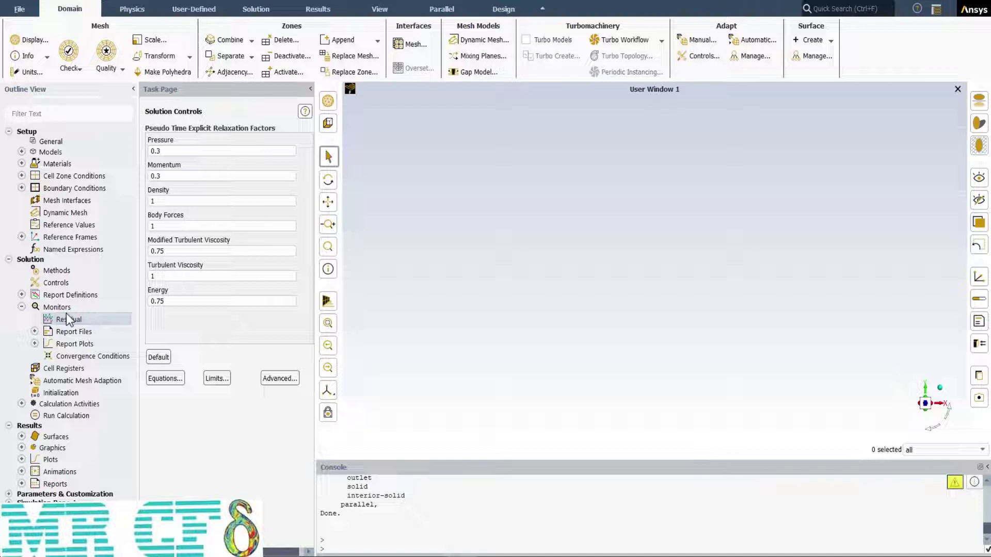
{"action": "double_click", "coordinate": [94, 321]}
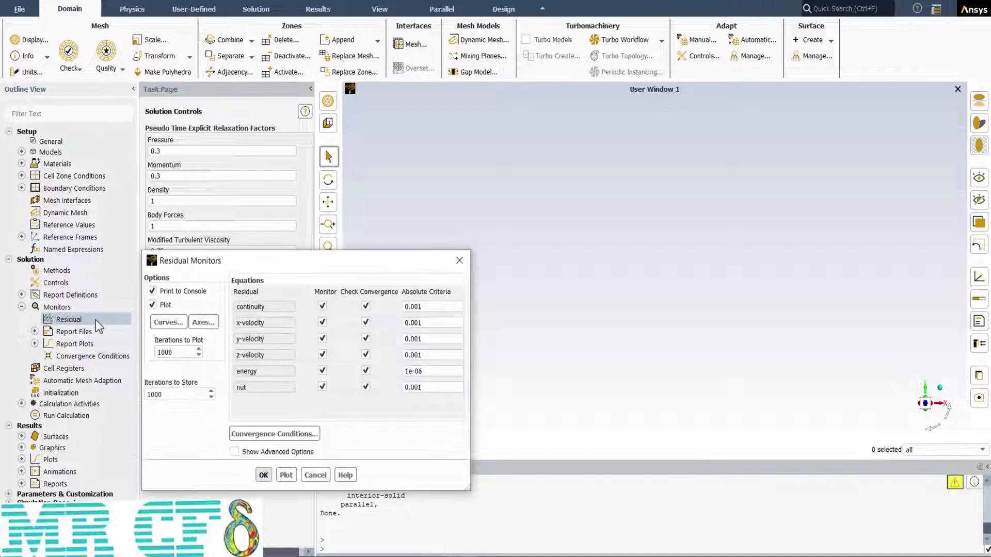
{"action": "left_click", "coordinate": [262, 475]}
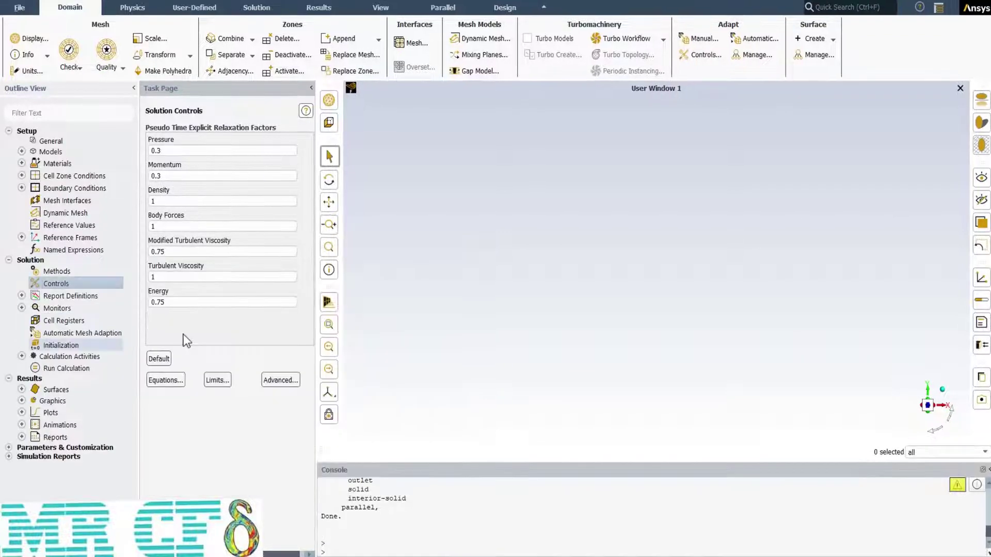
Step: Go to the Solution Initialization page
{"action": "left_click", "coordinate": [85, 345]}
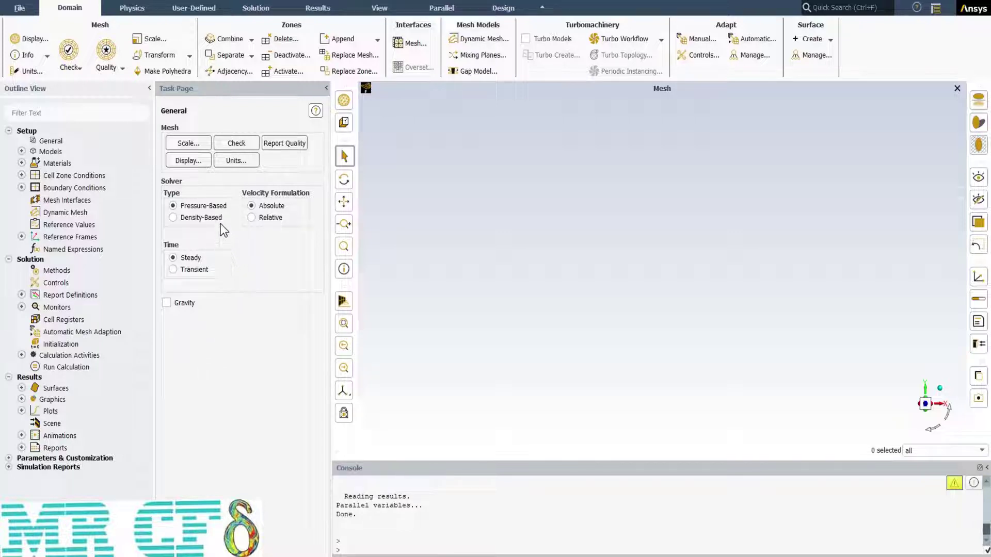
Step: Display the mesh of the aircraft, inlet and outlet surfaces, then close Mesh Display
{"action": "left_click", "coordinate": [194, 164]}
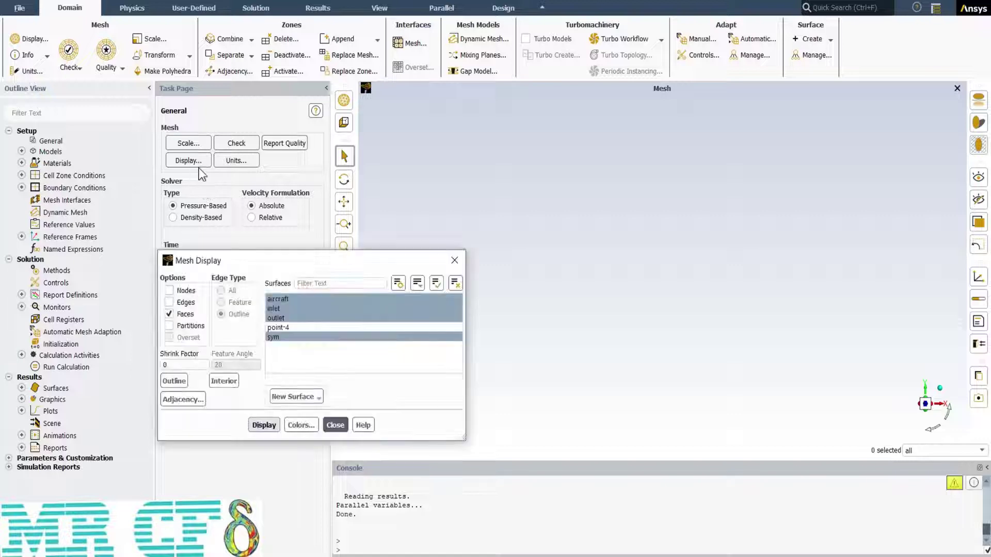
{"action": "left_click", "coordinate": [264, 425]}
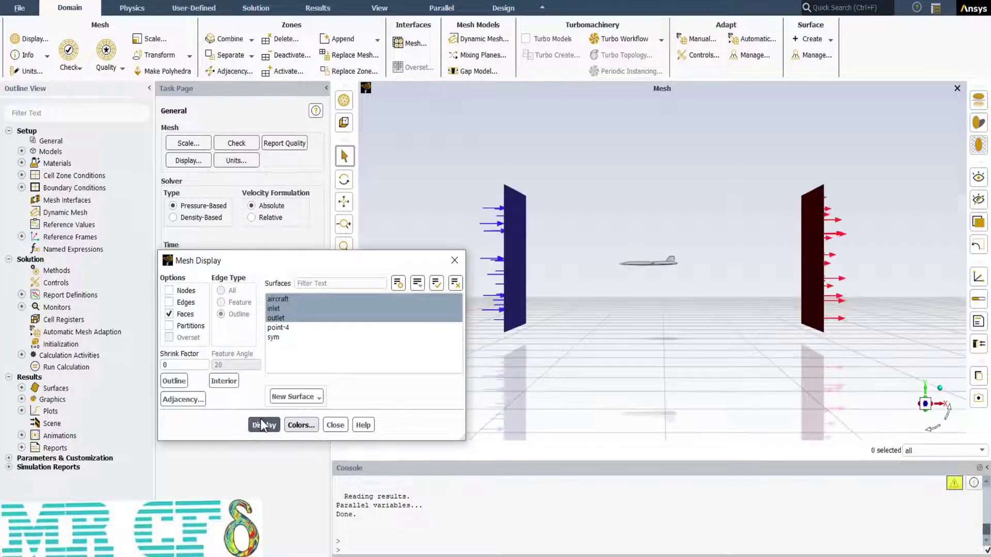
{"action": "left_click", "coordinate": [333, 427]}
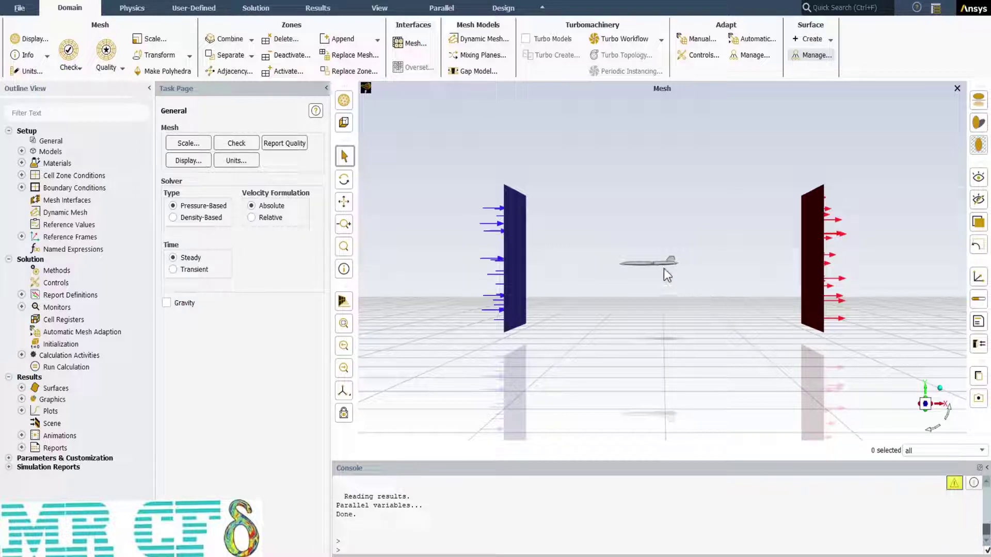
Step: Create an XY plane surface at Z = 0
{"action": "left_click", "coordinate": [808, 40]}
{"action": "left_click", "coordinate": [806, 122]}
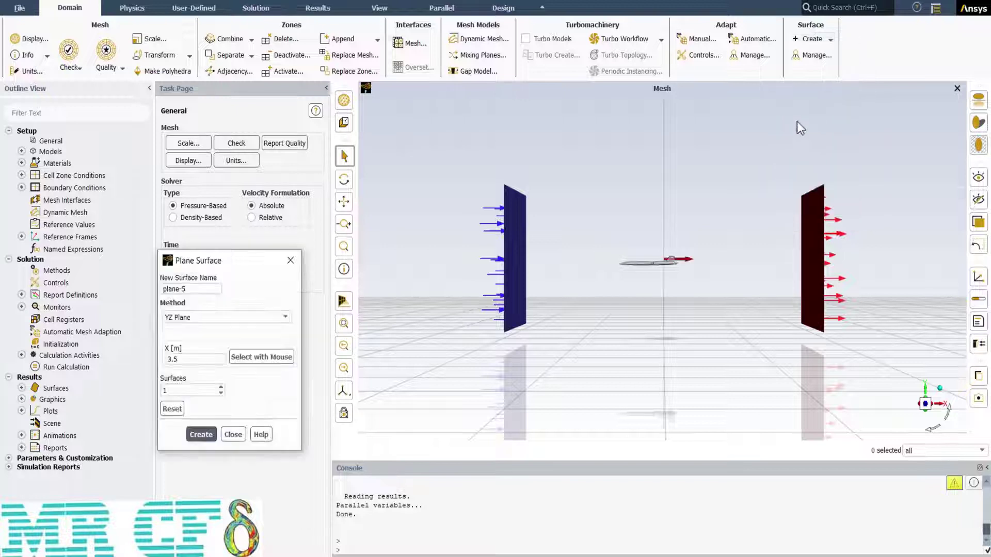
{"action": "left_click", "coordinate": [201, 319]}
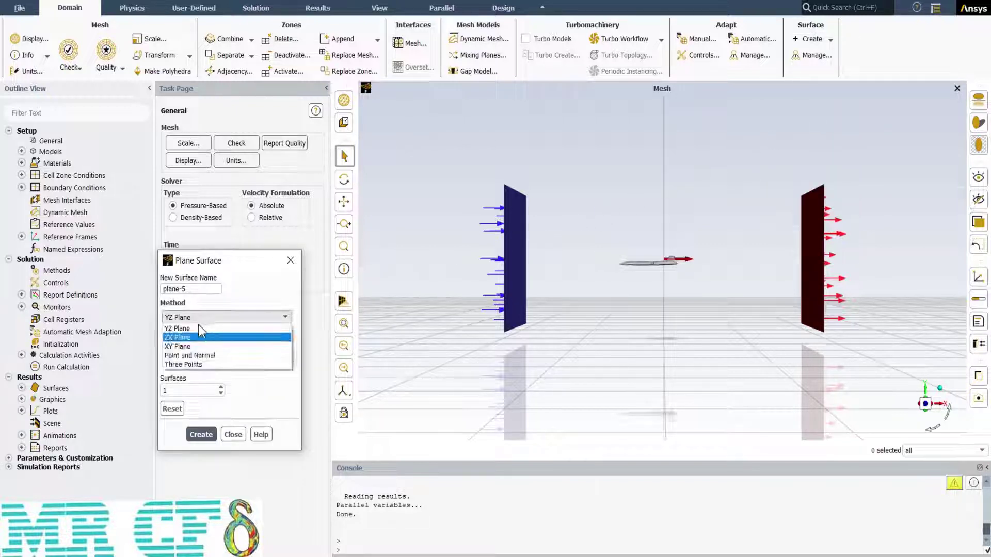
{"action": "left_click", "coordinate": [190, 346]}
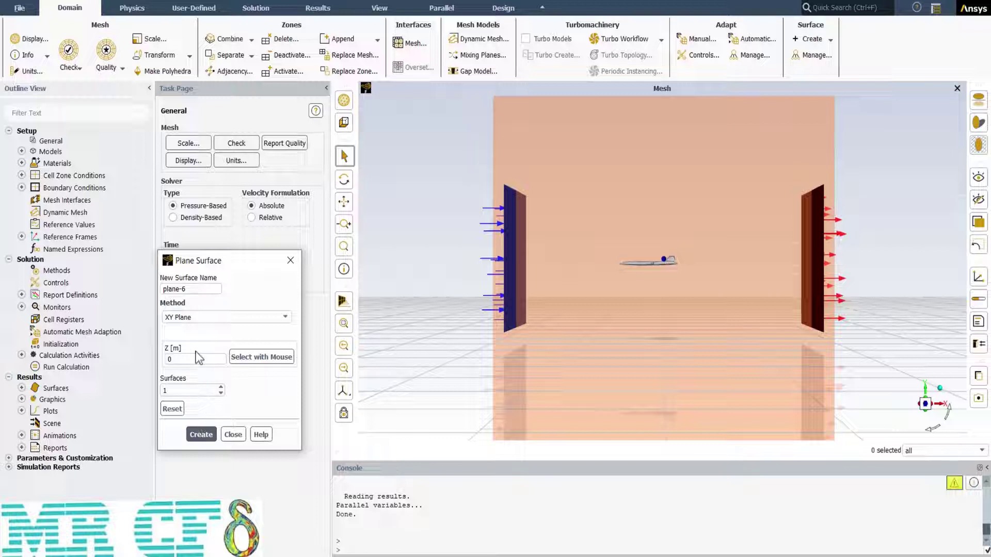
Step: Create a second plane surface, a YZ plane at X = 3.5 m
{"action": "left_click", "coordinate": [190, 320]}
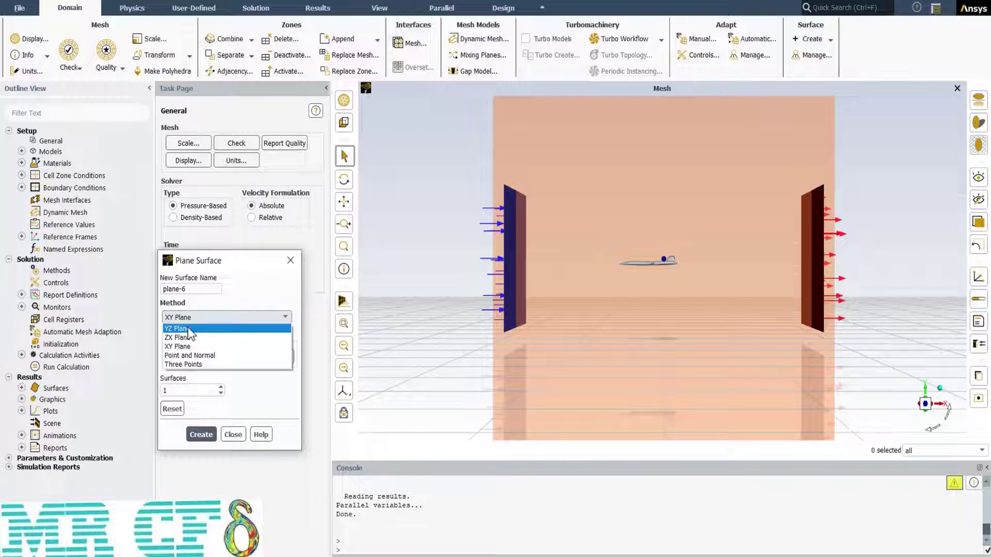
{"action": "left_click", "coordinate": [189, 330]}
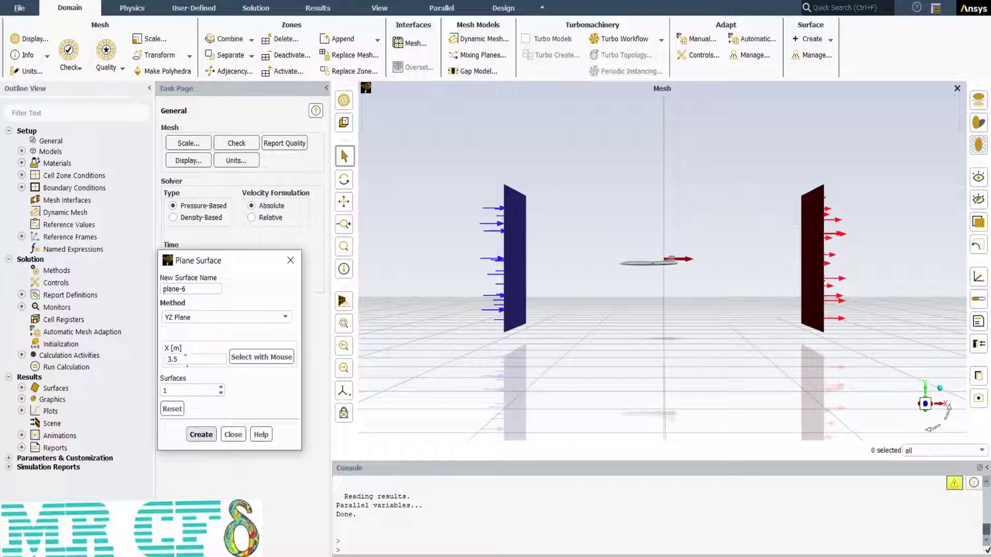
{"action": "left_click", "coordinate": [198, 434]}
{"action": "left_click", "coordinate": [223, 435]}
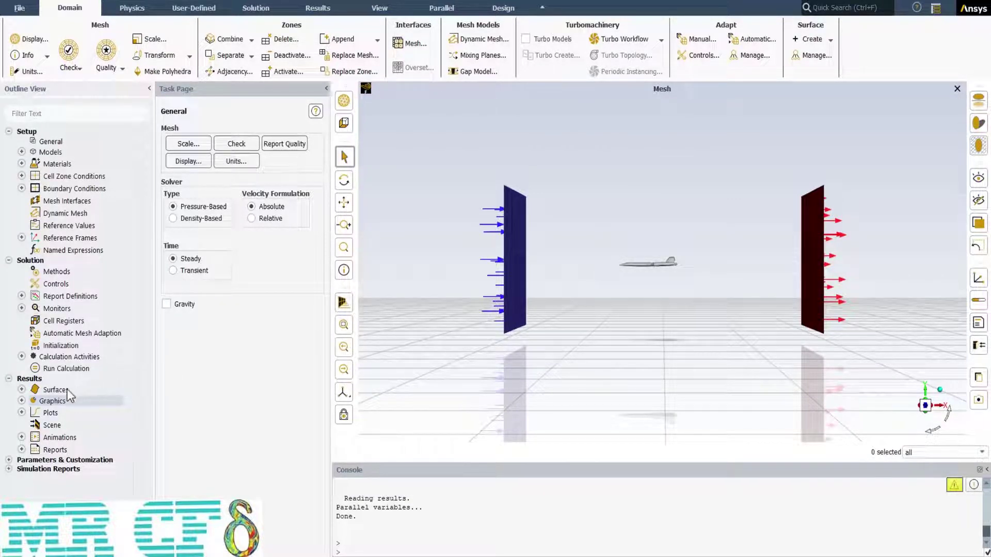
{"action": "left_click", "coordinate": [22, 402]}
Step: Plot static pressure, then velocity magnitude contours on plane-5
{"action": "double_click", "coordinate": [64, 425]}
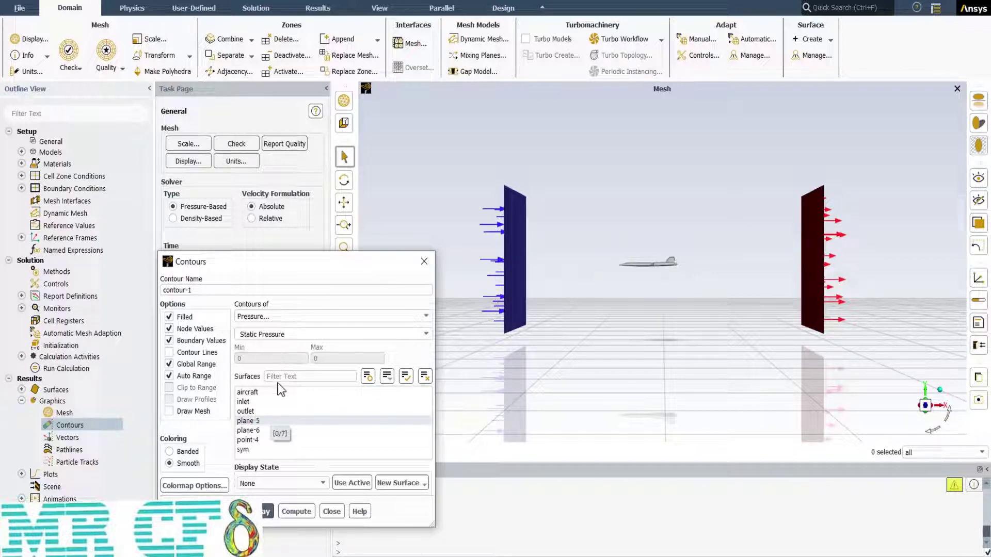
{"action": "left_click", "coordinate": [249, 422]}
{"action": "left_click", "coordinate": [253, 510]}
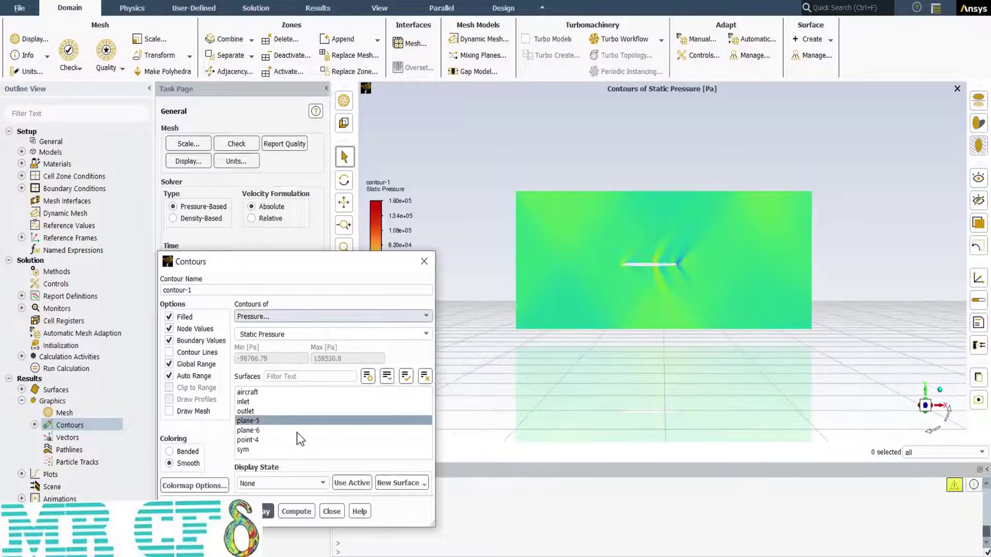
{"action": "left_click", "coordinate": [268, 316]}
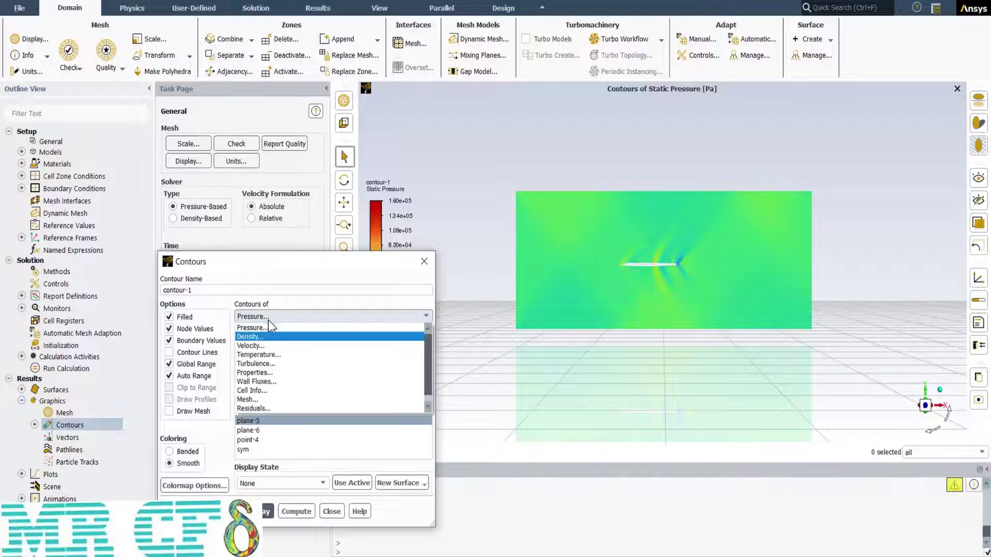
{"action": "left_click", "coordinate": [264, 346]}
{"action": "left_click", "coordinate": [265, 511]}
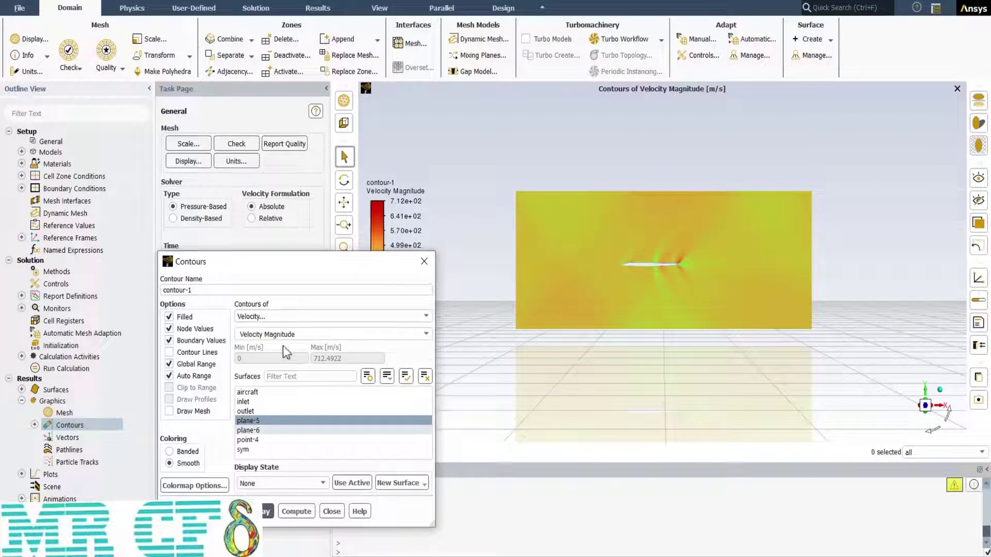
Step: Plot velocity, then static pressure contours on plane-6 viewed along the X axis
{"action": "left_click", "coordinate": [263, 430]}
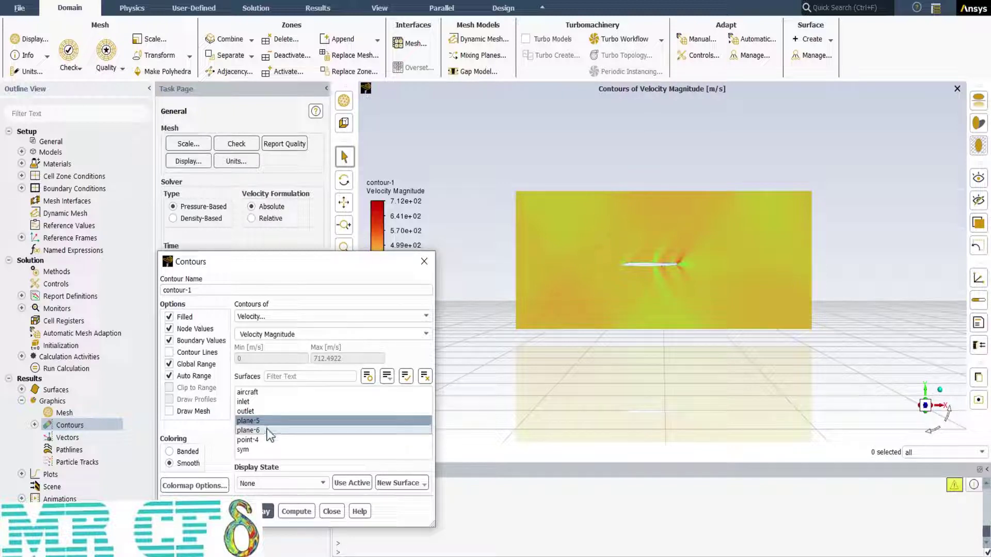
{"action": "left_click", "coordinate": [259, 421]}
{"action": "left_click", "coordinate": [258, 511]}
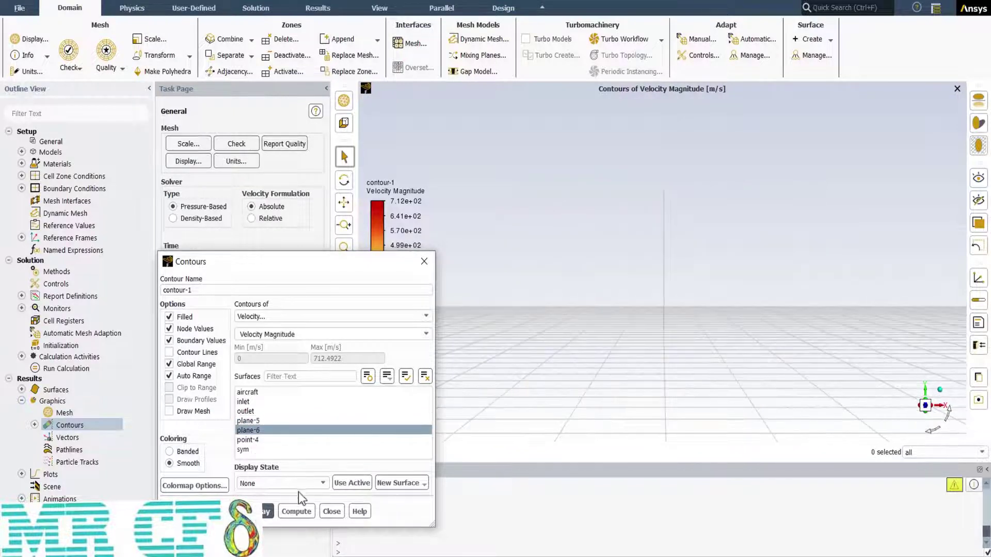
{"action": "left_click", "coordinate": [918, 405]}
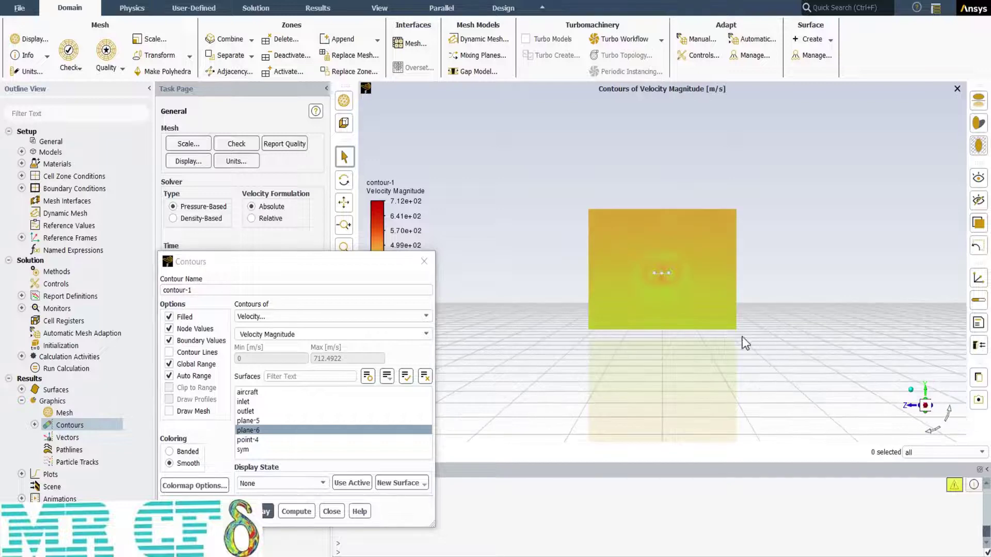
{"action": "scroll", "coordinate": [668, 290], "scroll_direction": "up", "scroll_amount": 3}
{"action": "left_click", "coordinate": [331, 316]}
{"action": "left_click", "coordinate": [252, 326]}
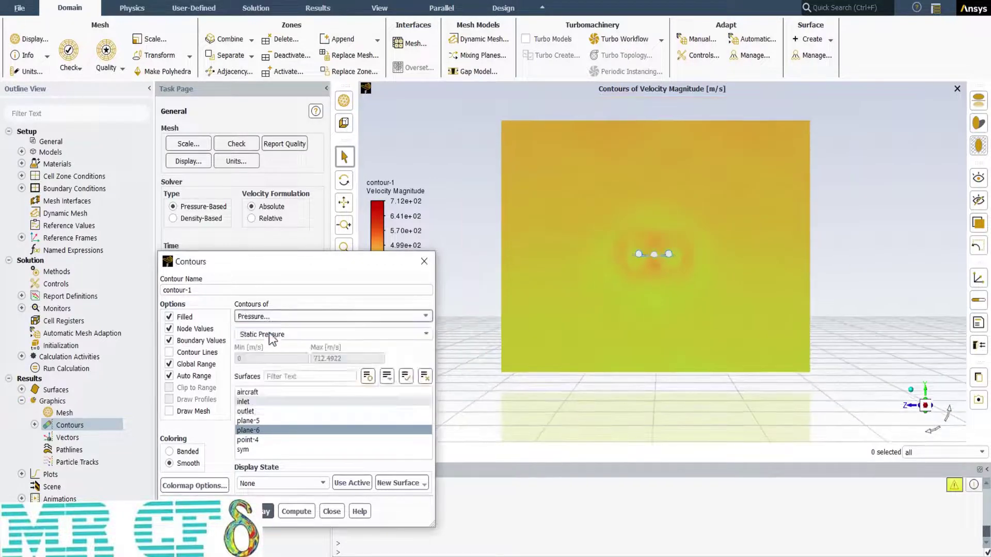
{"action": "left_click", "coordinate": [261, 511]}
{"action": "left_click", "coordinate": [332, 512]}
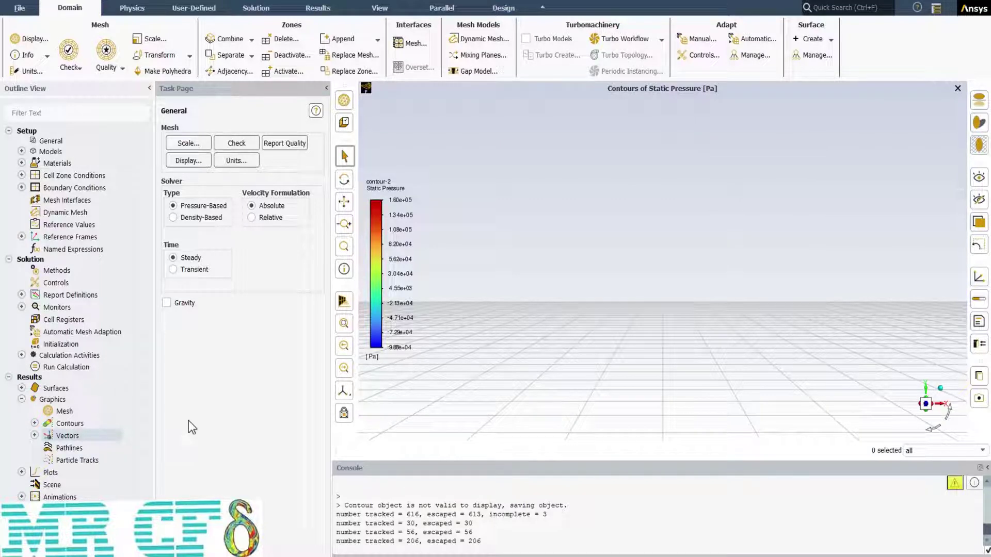
Step: Draw velocity-magnitude vectors on plane-5, then redraw them at scale 5
{"action": "double_click", "coordinate": [73, 436]}
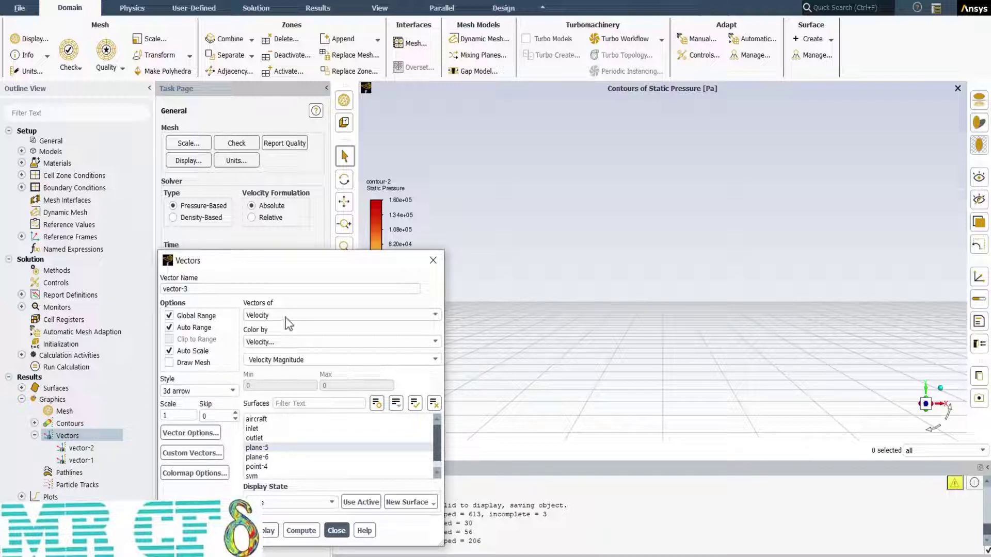
{"action": "left_click", "coordinate": [268, 448]}
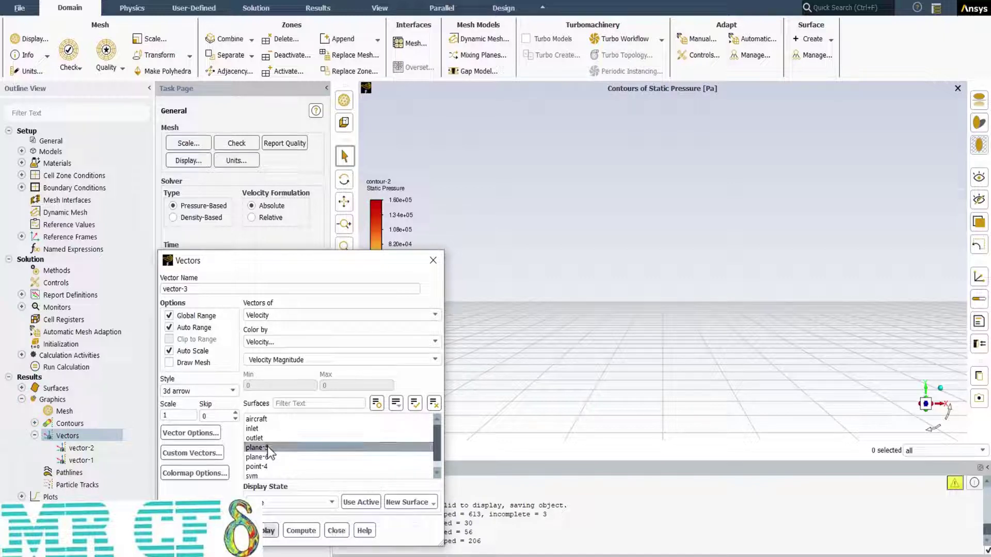
{"action": "left_click", "coordinate": [240, 530]}
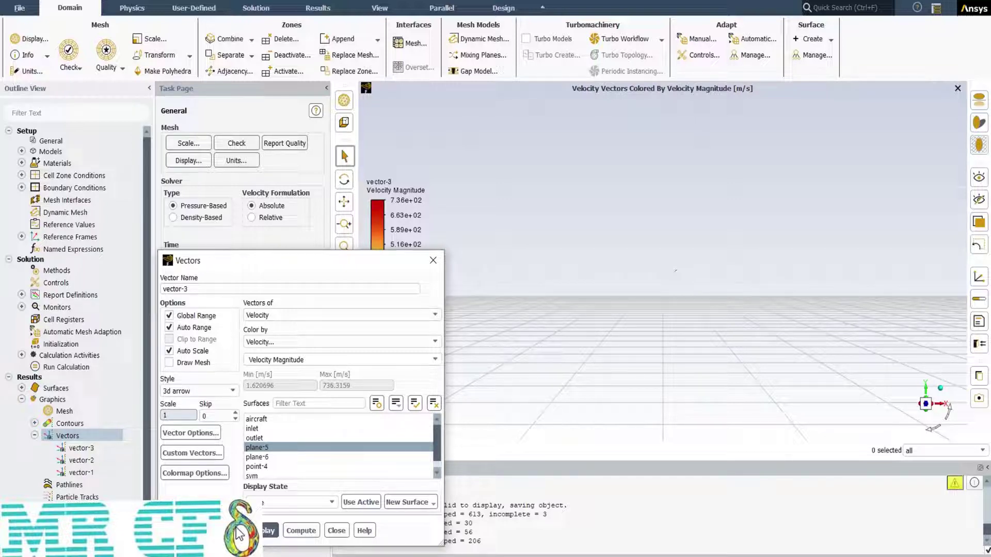
{"action": "left_click", "coordinate": [174, 415]}
{"action": "double_click", "coordinate": [174, 414]}
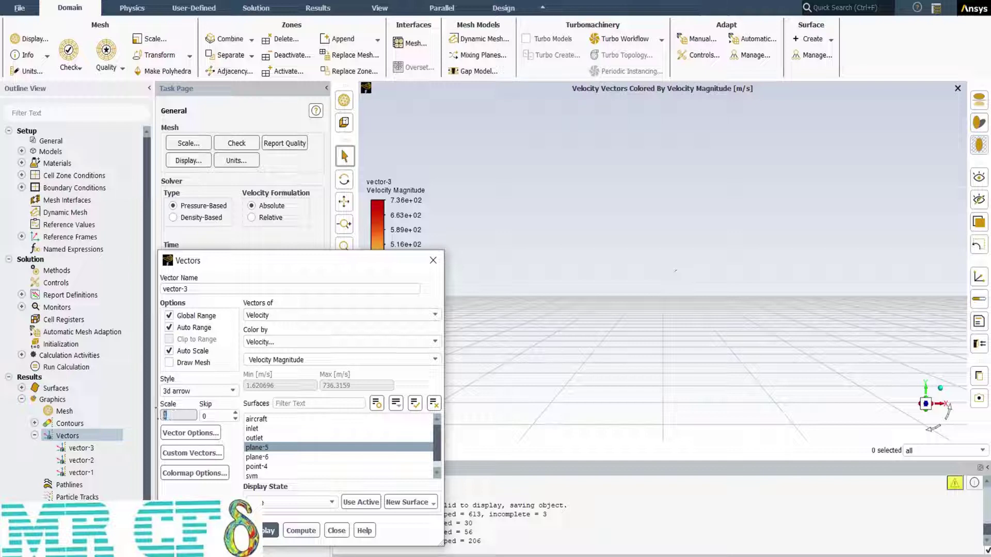
{"action": "type", "text": "5"}
{"action": "left_click", "coordinate": [247, 530]}
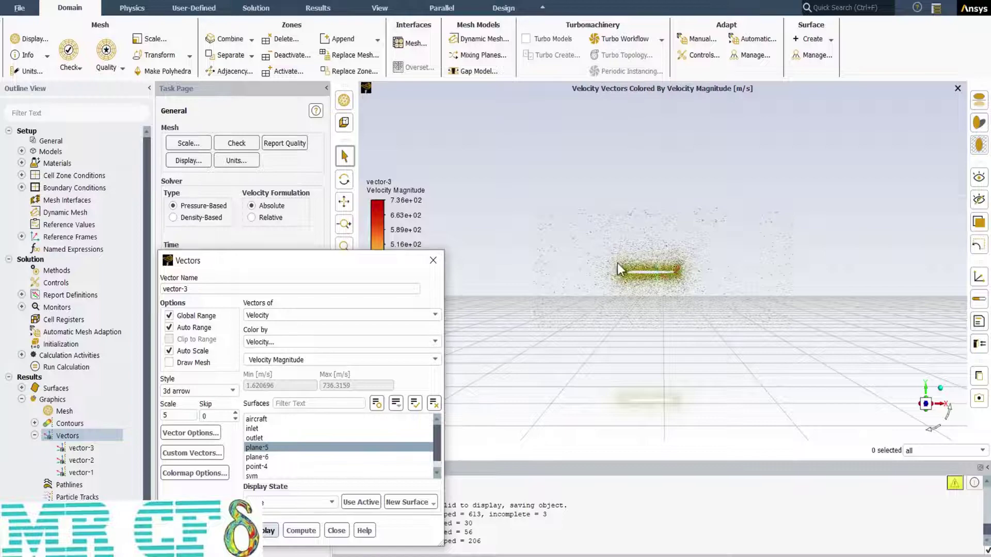
{"action": "scroll", "coordinate": [618, 261], "scroll_direction": "up", "scroll_amount": 5}
{"action": "scroll", "coordinate": [668, 281], "scroll_direction": "up", "scroll_amount": 5}
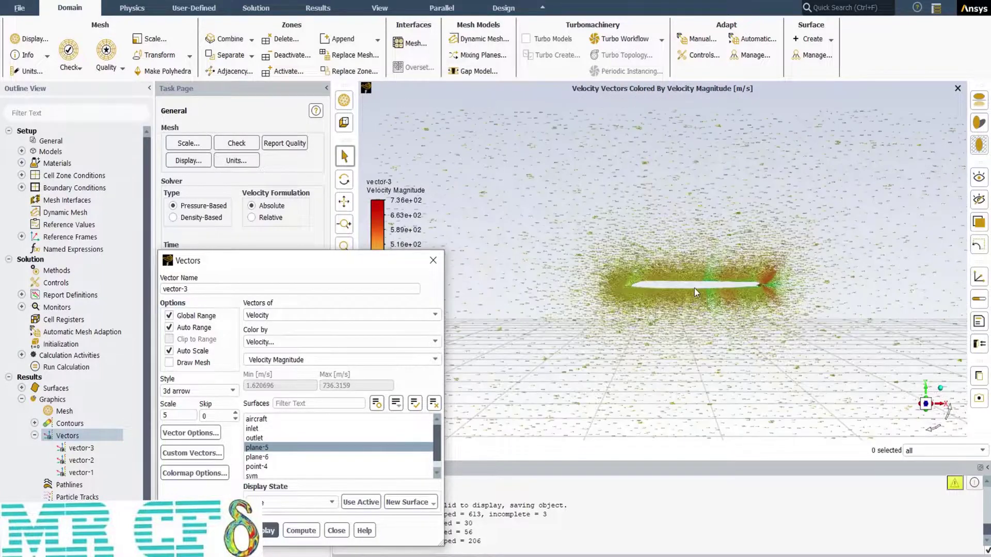